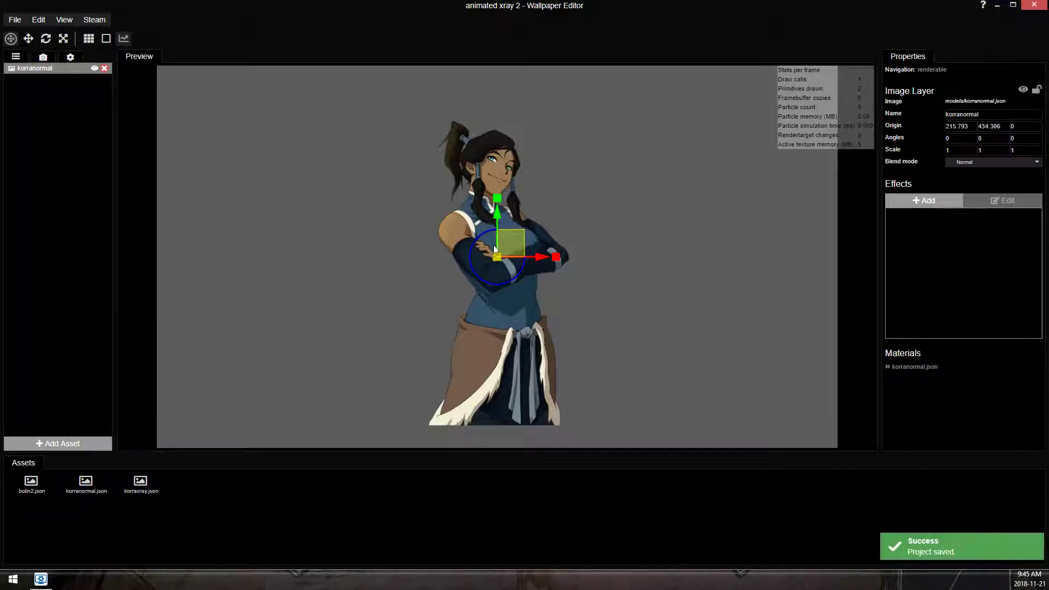
Move the Korra image to the left and duplicate the korranormal layer
{"action": "left_click_drag", "start_coordinate": [497, 244], "coordinate": [334, 241]}
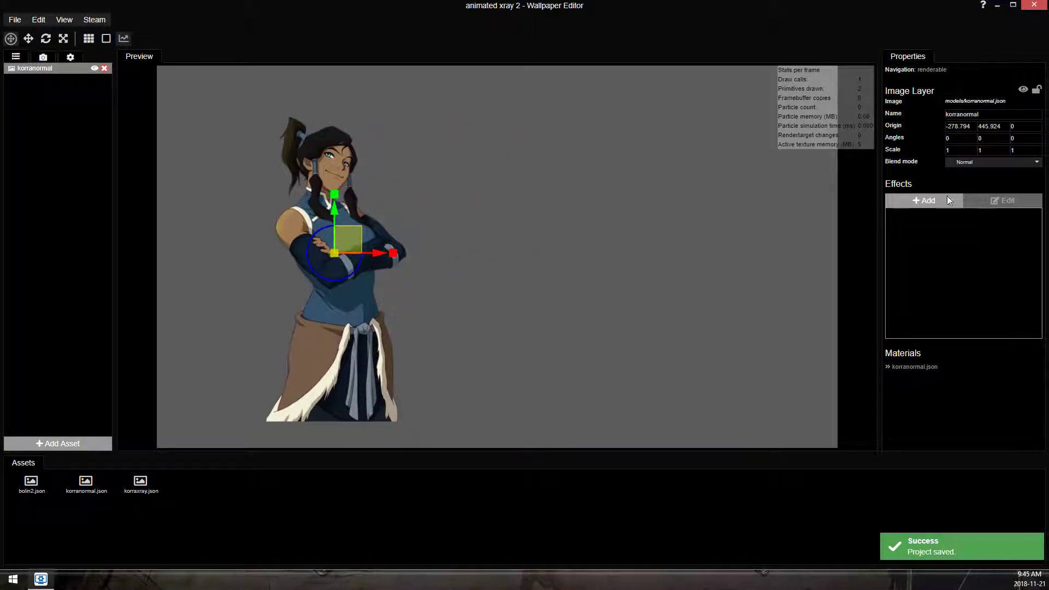
{"action": "left_click", "coordinate": [923, 201]}
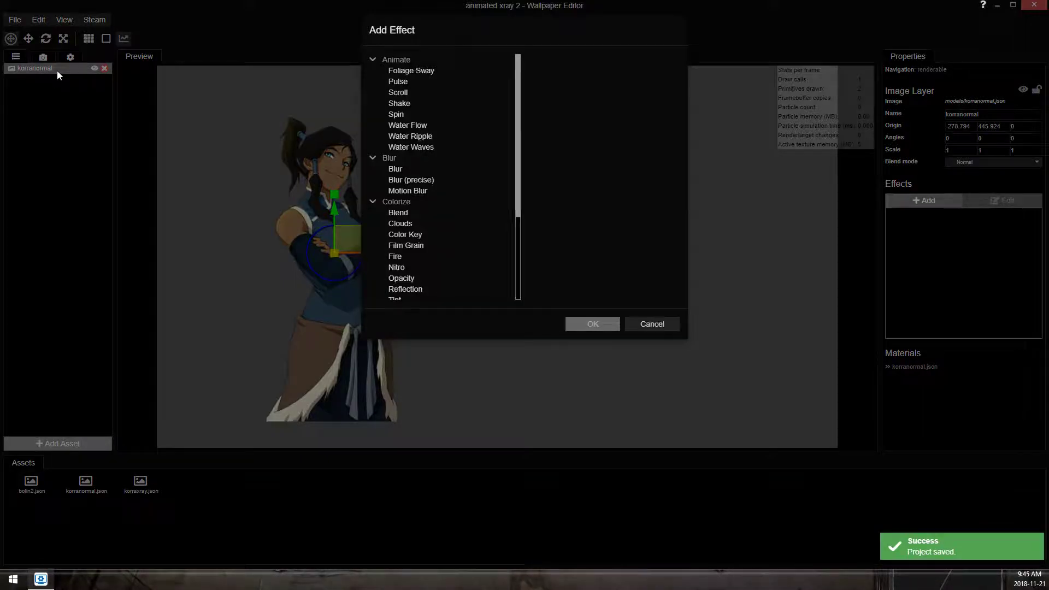
{"action": "left_click", "coordinate": [56, 70]}
{"action": "right_click", "coordinate": [34, 71]}
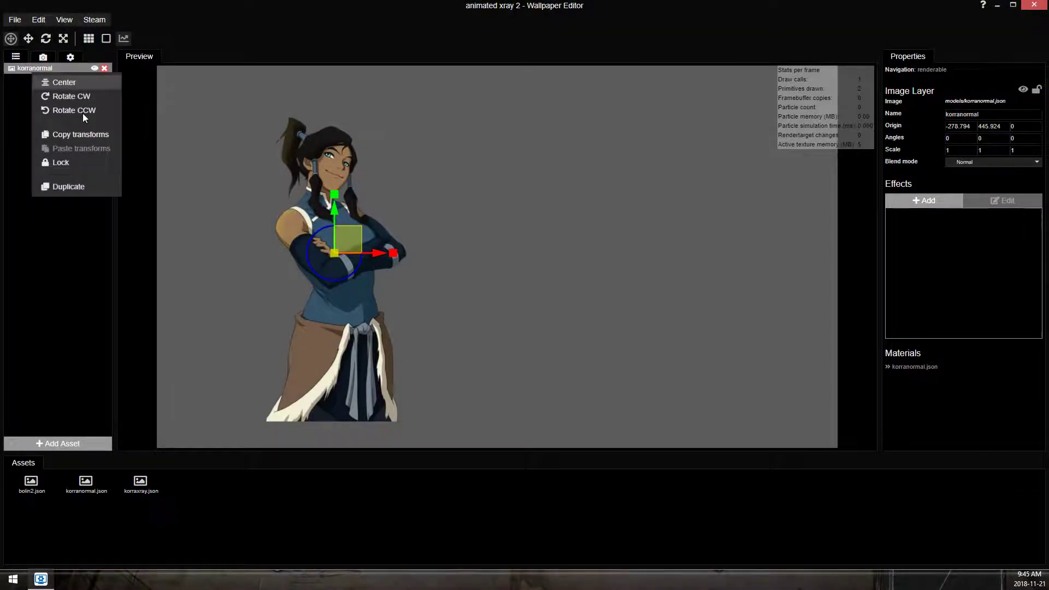
{"action": "left_click", "coordinate": [84, 185]}
{"action": "left_click_drag", "start_coordinate": [371, 256], "coordinate": [552, 262]}
{"action": "left_click", "coordinate": [904, 365]}
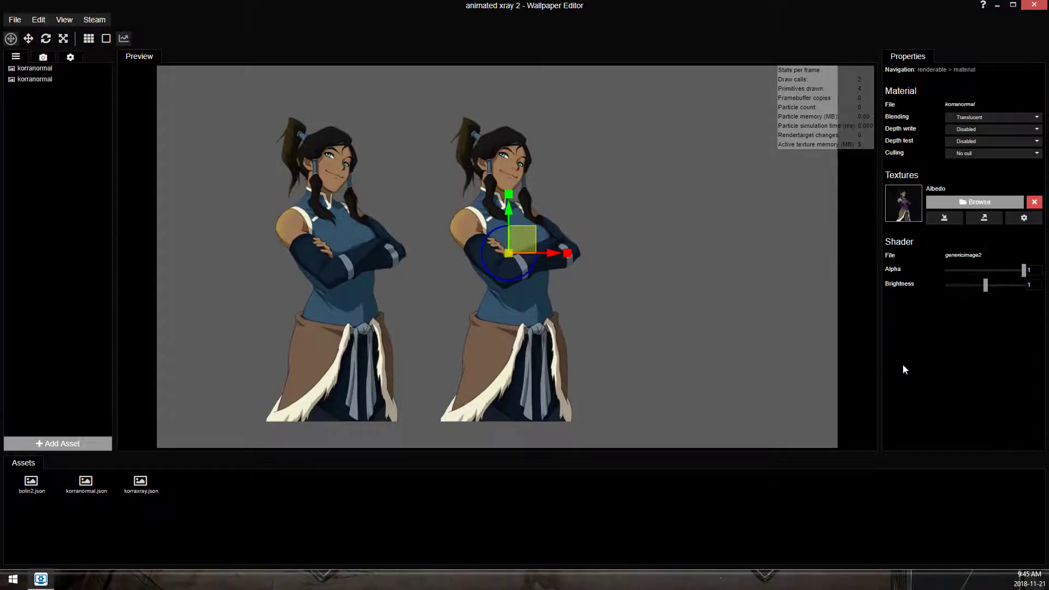
{"action": "left_click", "coordinate": [975, 202]}
{"action": "left_click", "coordinate": [339, 106]}
{"action": "double_click", "coordinate": [339, 105]}
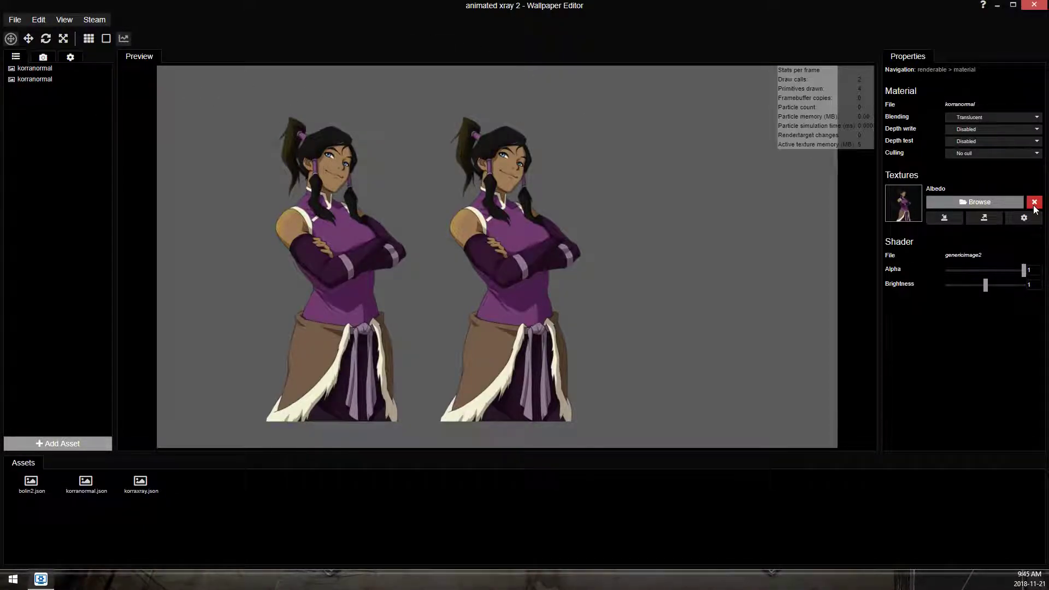
{"action": "left_click", "coordinate": [956, 201]}
{"action": "double_click", "coordinate": [265, 119]}
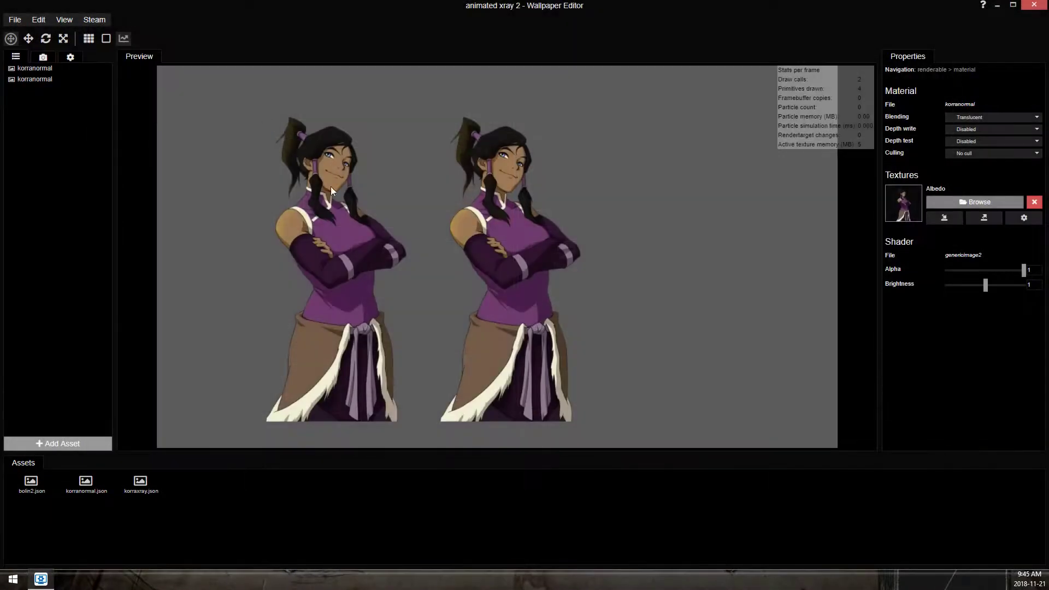
Add a Blend effect to the Korra copy using korraxray.png in Normal mode, then save
{"action": "left_click", "coordinate": [46, 80]}
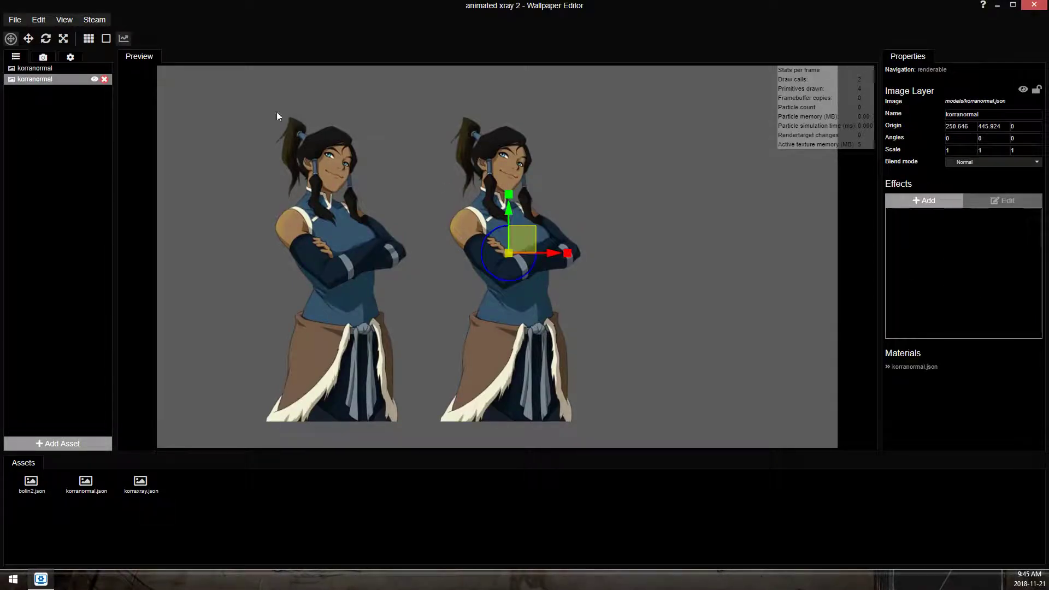
{"action": "left_click", "coordinate": [895, 202]}
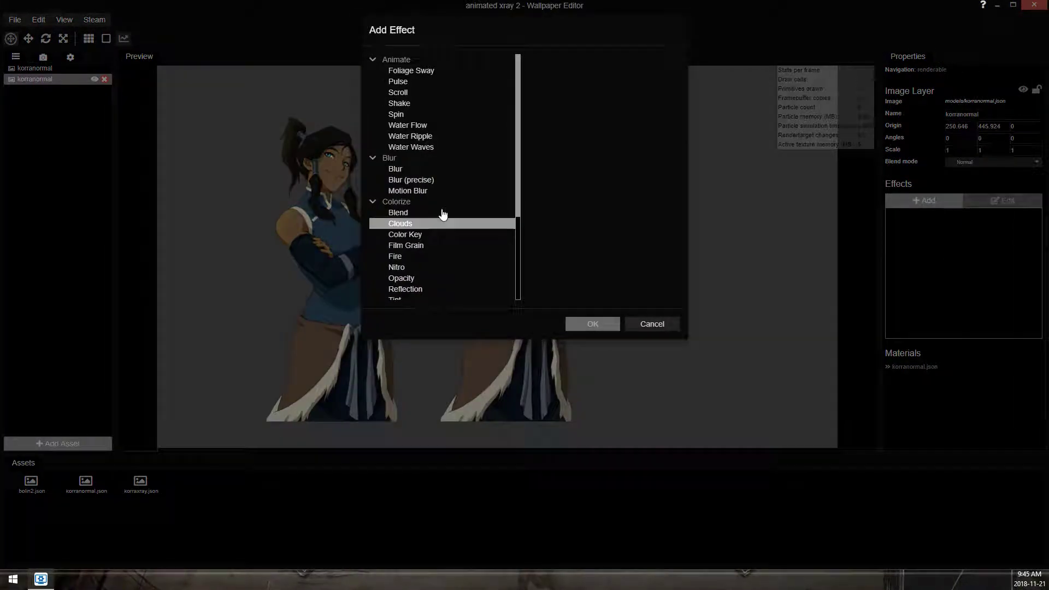
{"action": "double_click", "coordinate": [405, 212]}
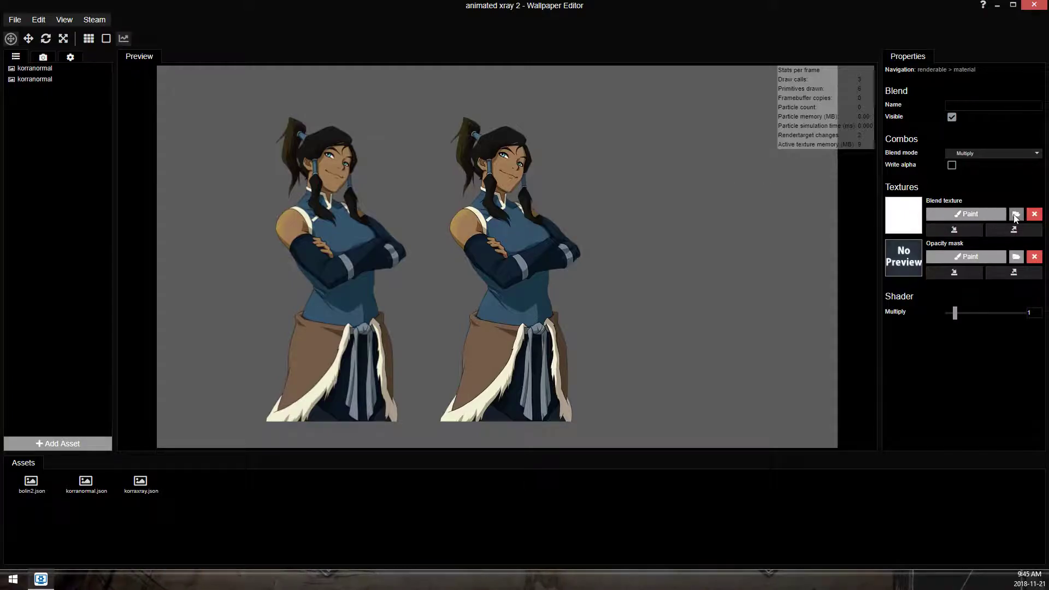
{"action": "left_click", "coordinate": [1015, 214]}
{"action": "double_click", "coordinate": [326, 105]}
{"action": "left_click", "coordinate": [988, 154]}
{"action": "left_click", "coordinate": [964, 164]}
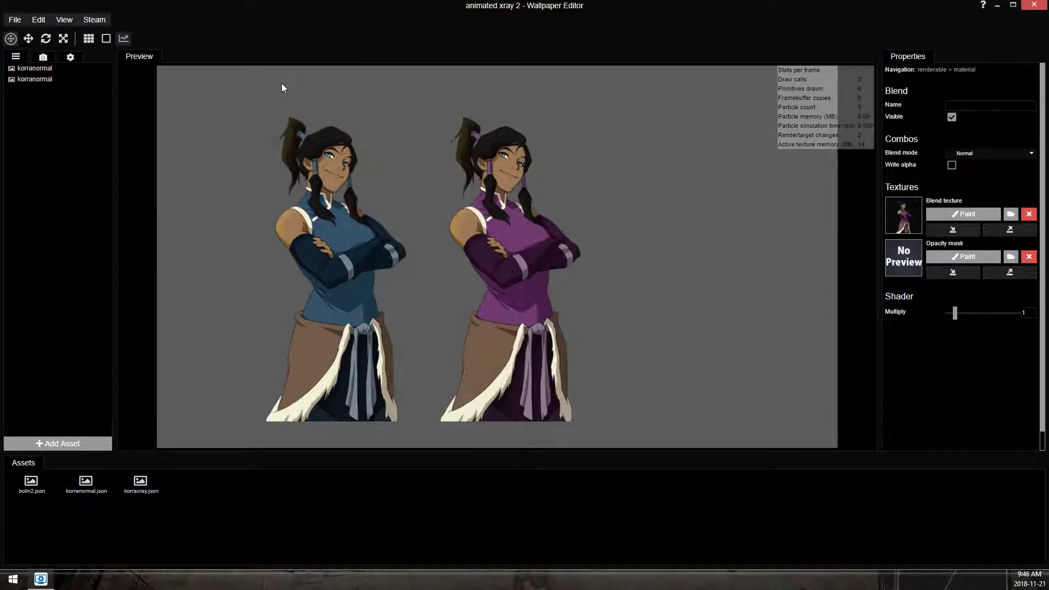
{"action": "scroll", "coordinate": [491, 178], "scroll_direction": "up", "scroll_amount": 2}
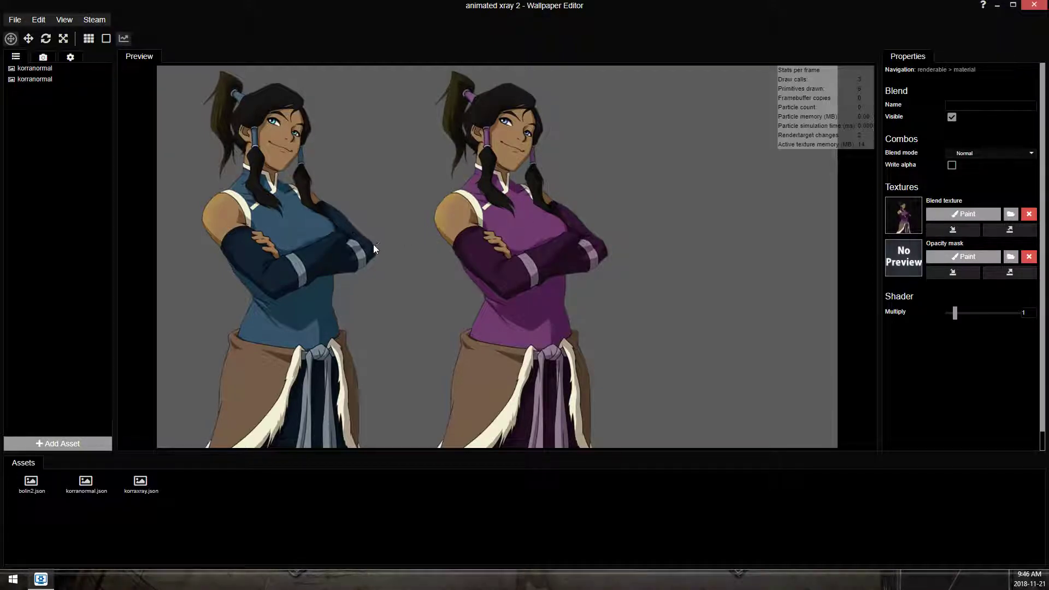
{"action": "key", "text": "ctrl+s"}
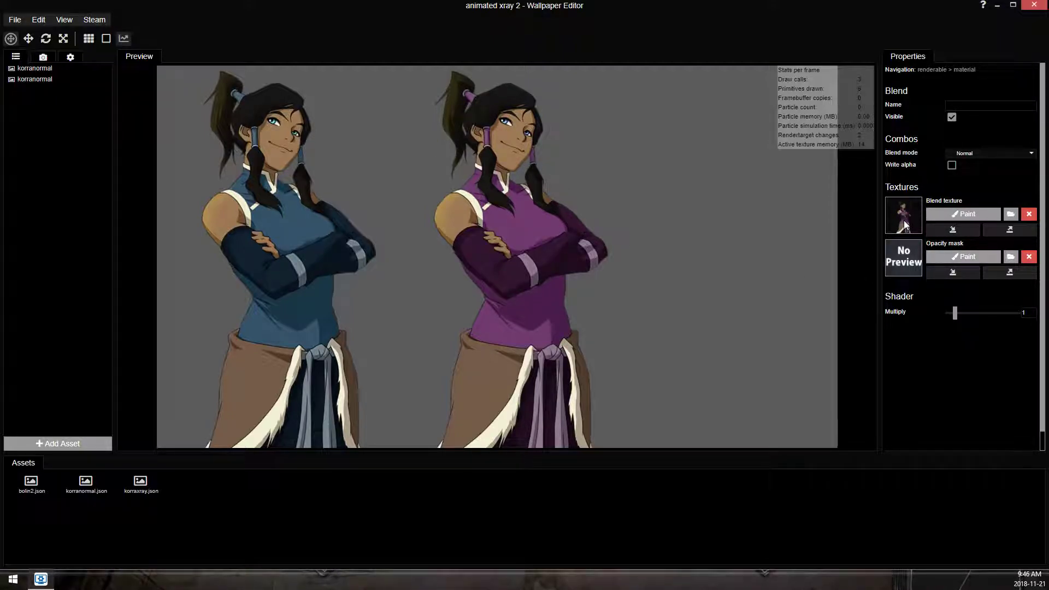
Replace the copy's Blend texture with bolin2.png and save the project
{"action": "scroll", "coordinate": [424, 236], "scroll_direction": "down", "scroll_amount": 3}
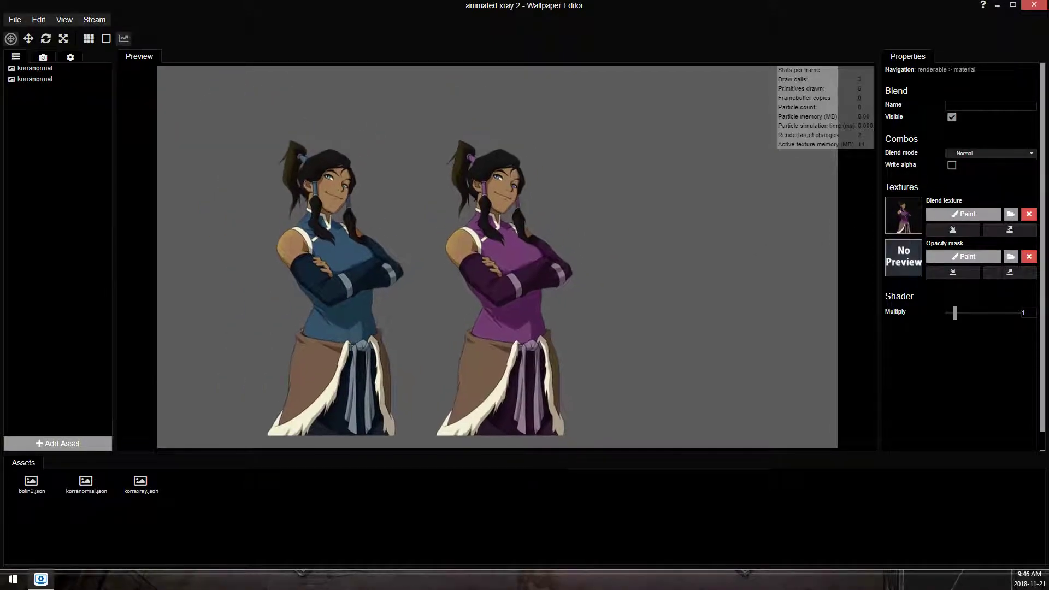
{"action": "left_click", "coordinate": [1010, 214]}
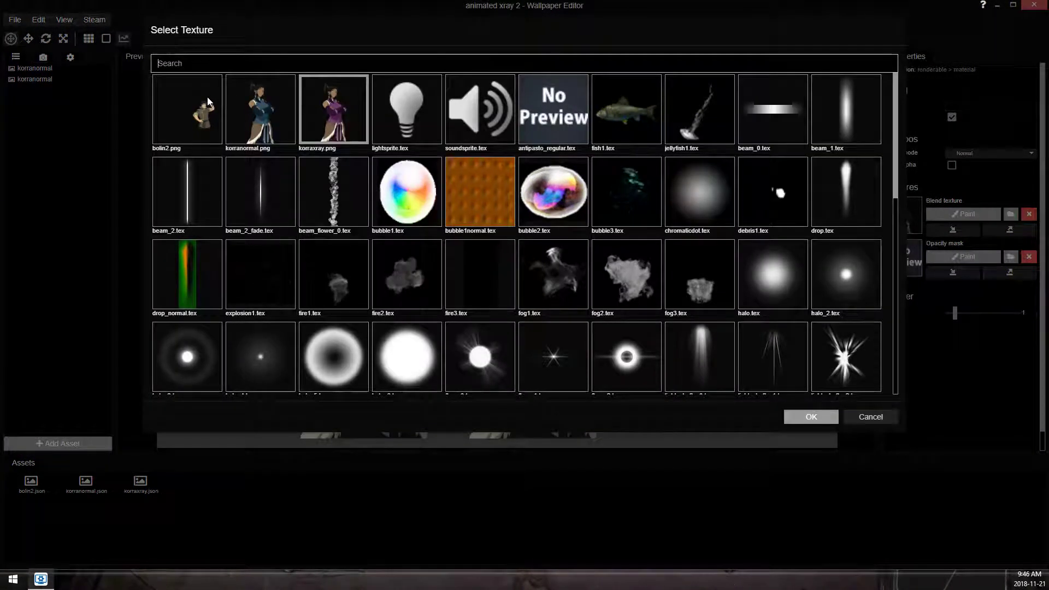
{"action": "double_click", "coordinate": [185, 129]}
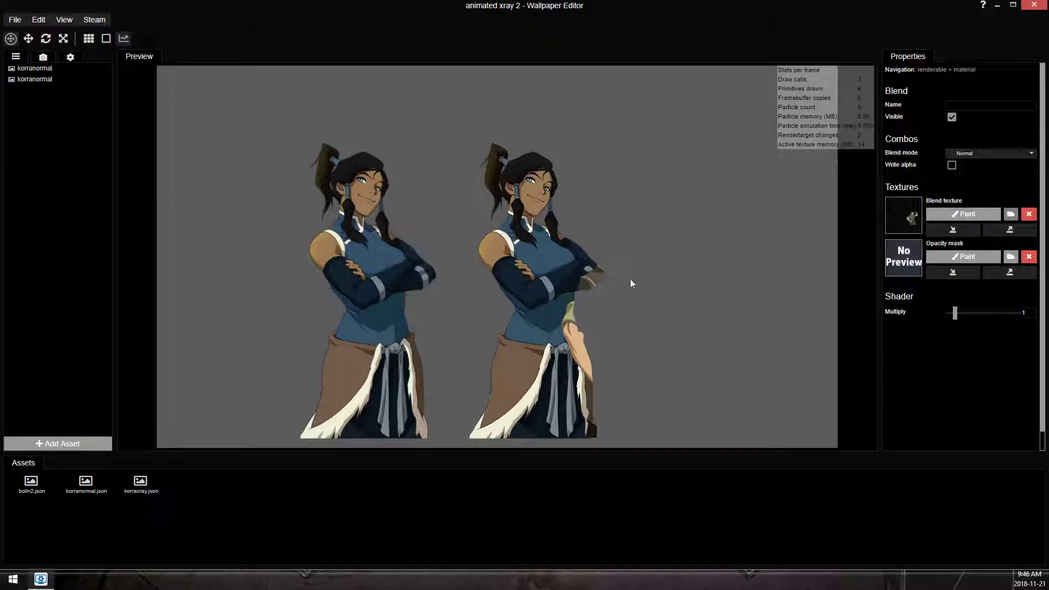
{"action": "scroll", "coordinate": [631, 280], "scroll_direction": "up", "scroll_amount": 5}
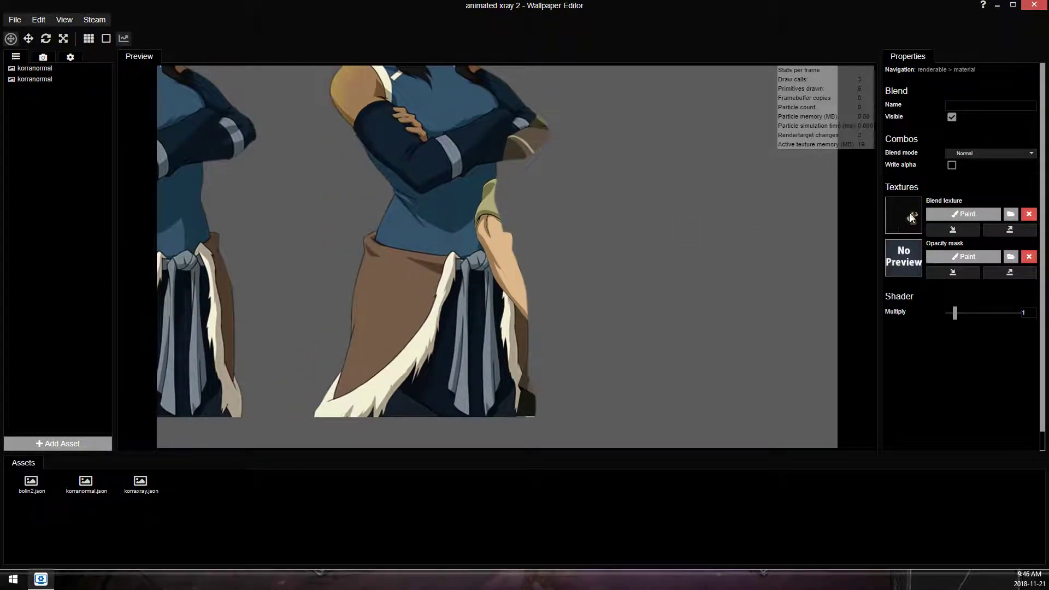
{"action": "key", "text": "ctrl+s"}
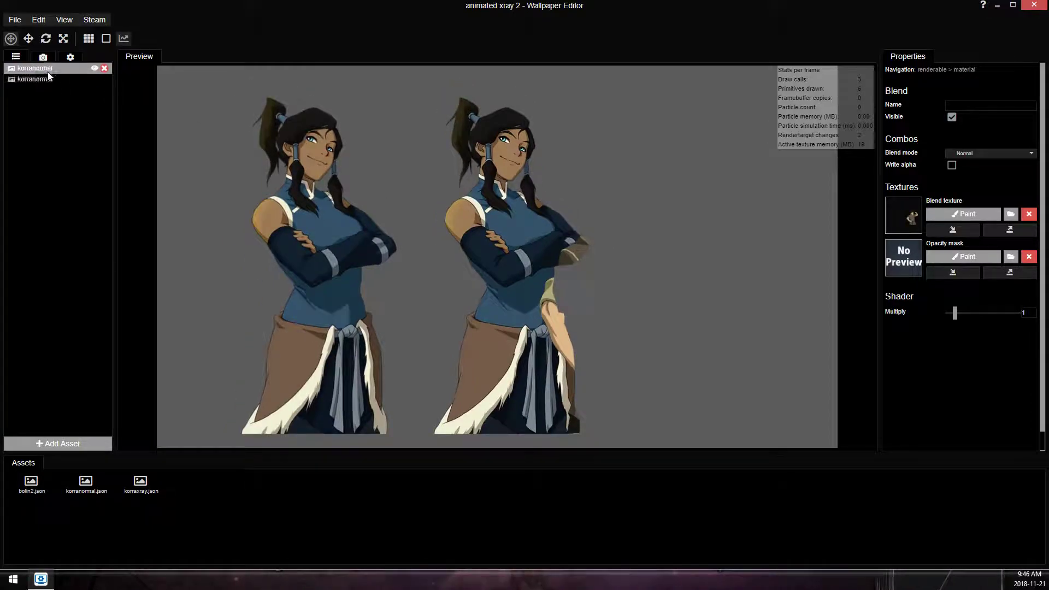
Add a Shake effect to the original left Korra layer
{"action": "left_click", "coordinate": [48, 70]}
{"action": "left_click", "coordinate": [924, 201]}
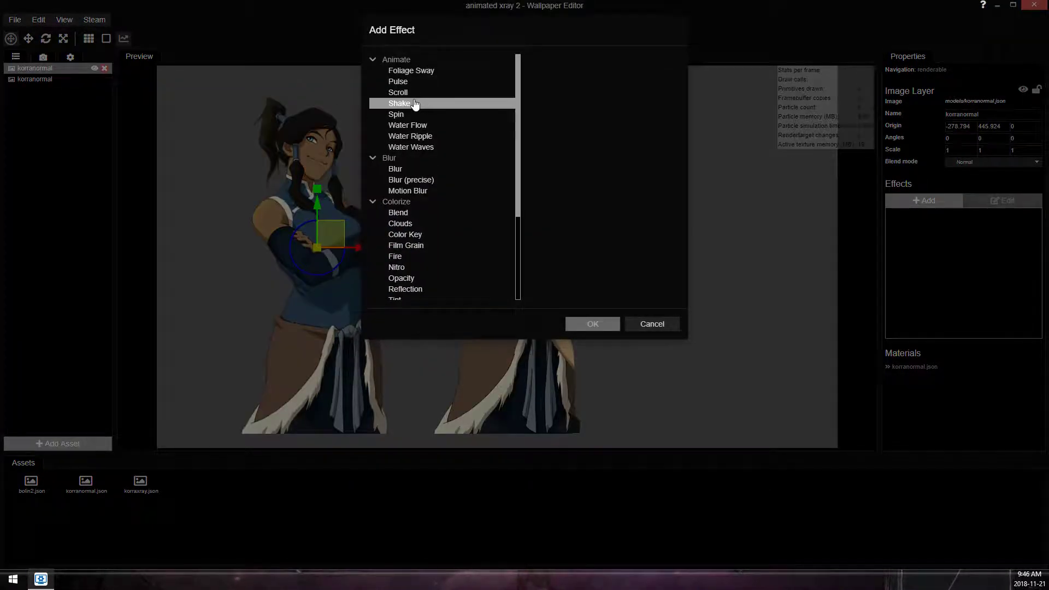
{"action": "double_click", "coordinate": [421, 105]}
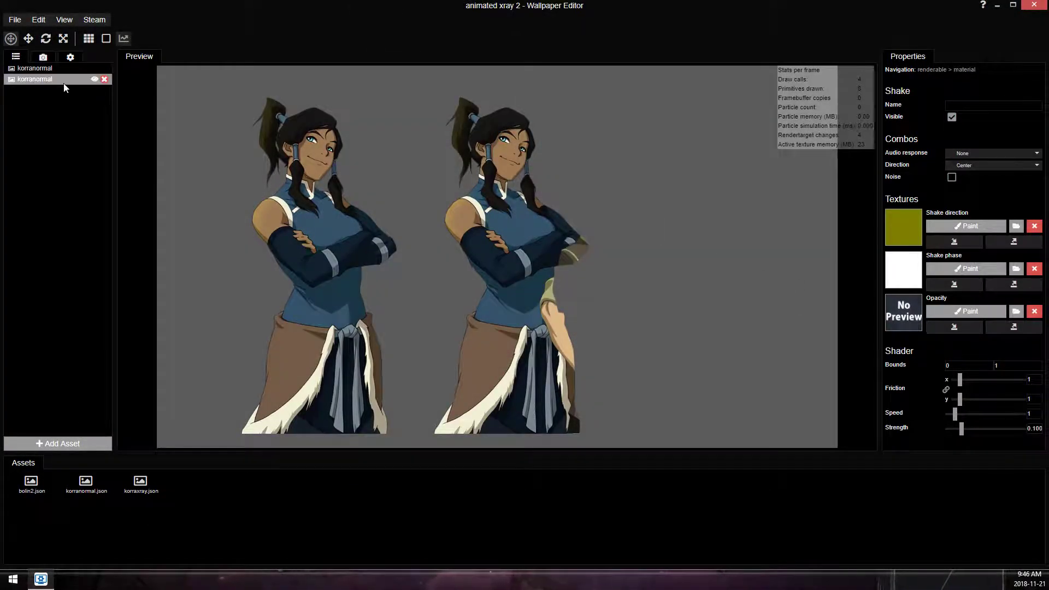
{"action": "left_click", "coordinate": [41, 69]}
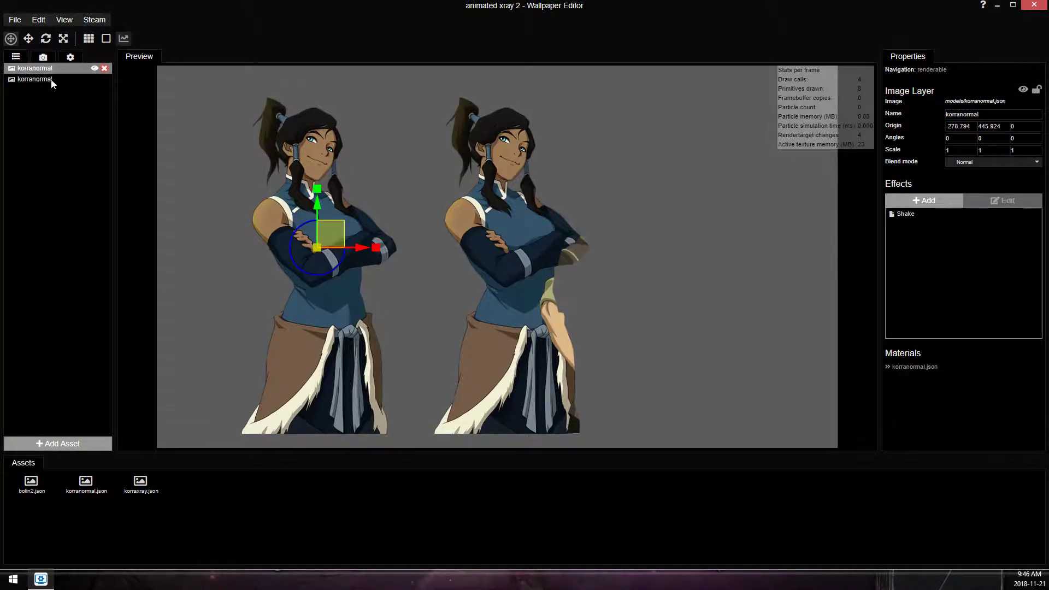
{"action": "left_click", "coordinate": [52, 80]}
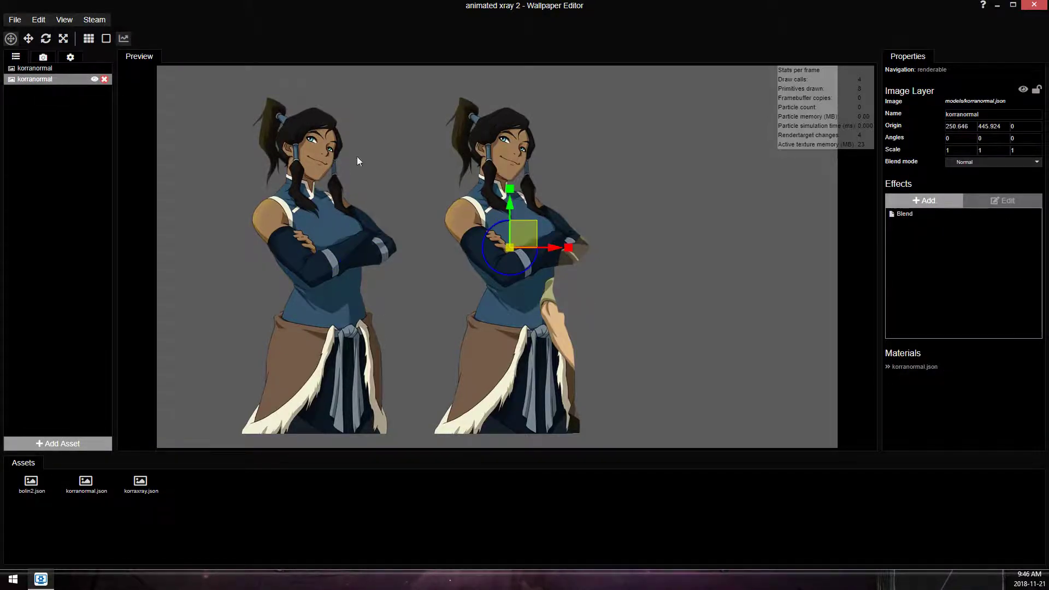
{"action": "scroll", "coordinate": [546, 229], "scroll_direction": "down", "scroll_amount": 2}
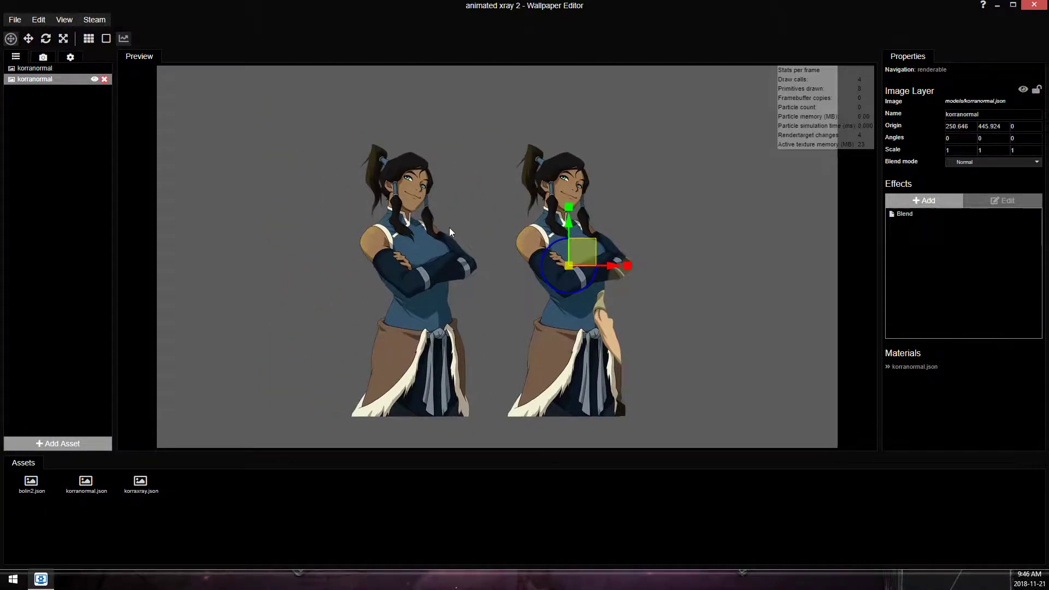
Save the project and open its folder in File Explorer
{"action": "left_click", "coordinate": [15, 20]}
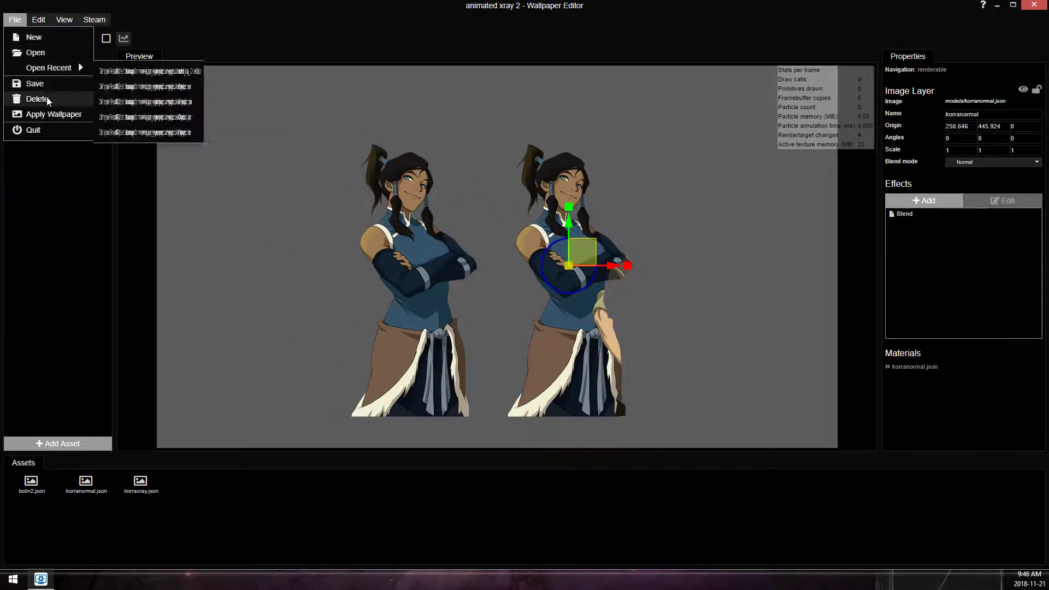
{"action": "left_click", "coordinate": [32, 85]}
{"action": "key", "text": "ctrl+s"}
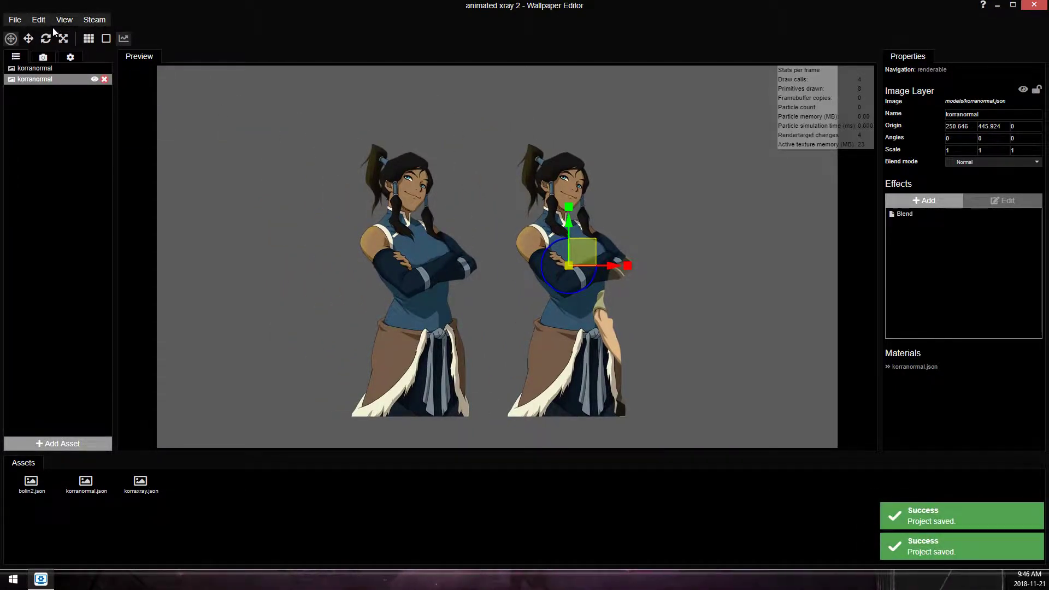
{"action": "left_click", "coordinate": [38, 20]}
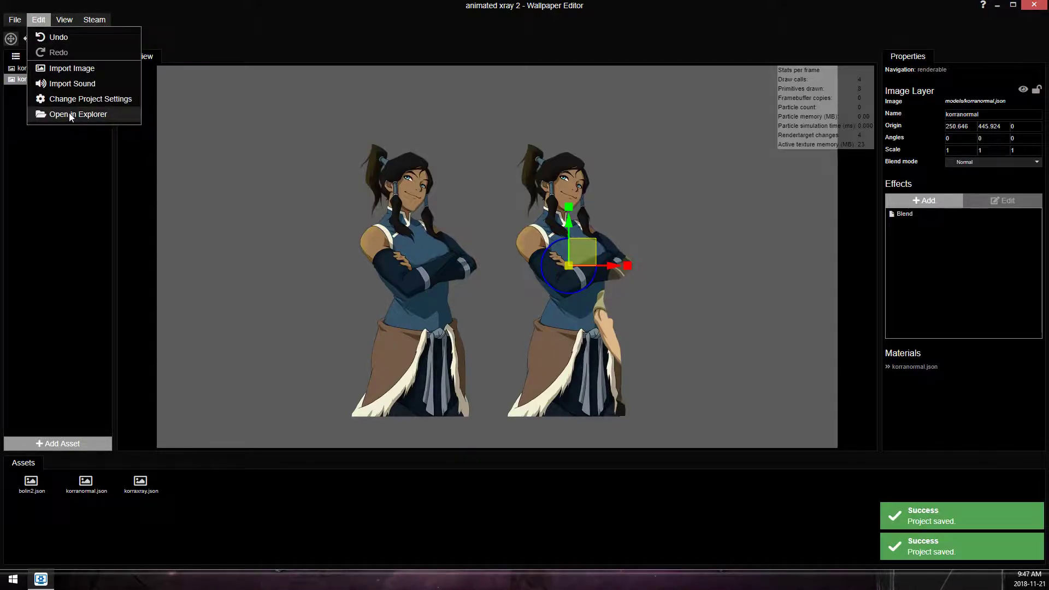
{"action": "left_click", "coordinate": [69, 112]}
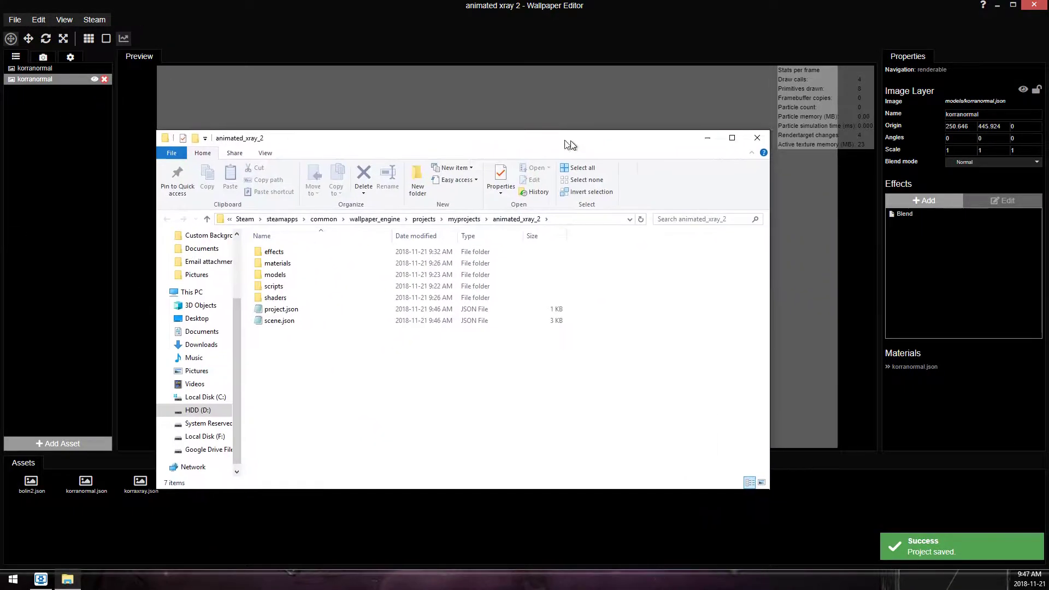
Open scene.json in Notepad and find the first korranormal reference
{"action": "left_click_drag", "start_coordinate": [570, 139], "coordinate": [557, 140]}
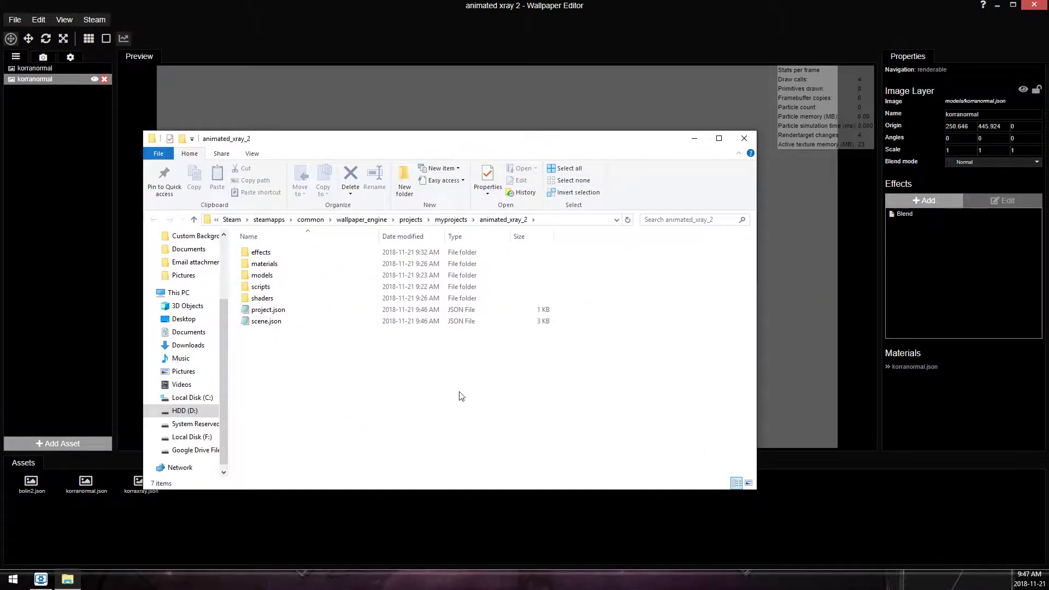
{"action": "double_click", "coordinate": [268, 322]}
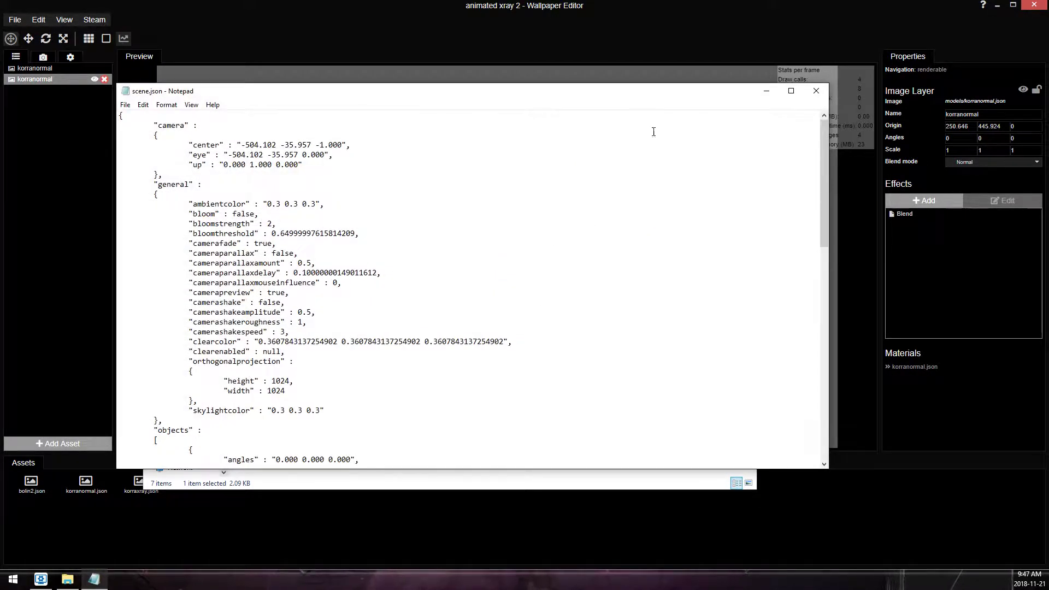
{"action": "key", "text": "ctrl+f"}
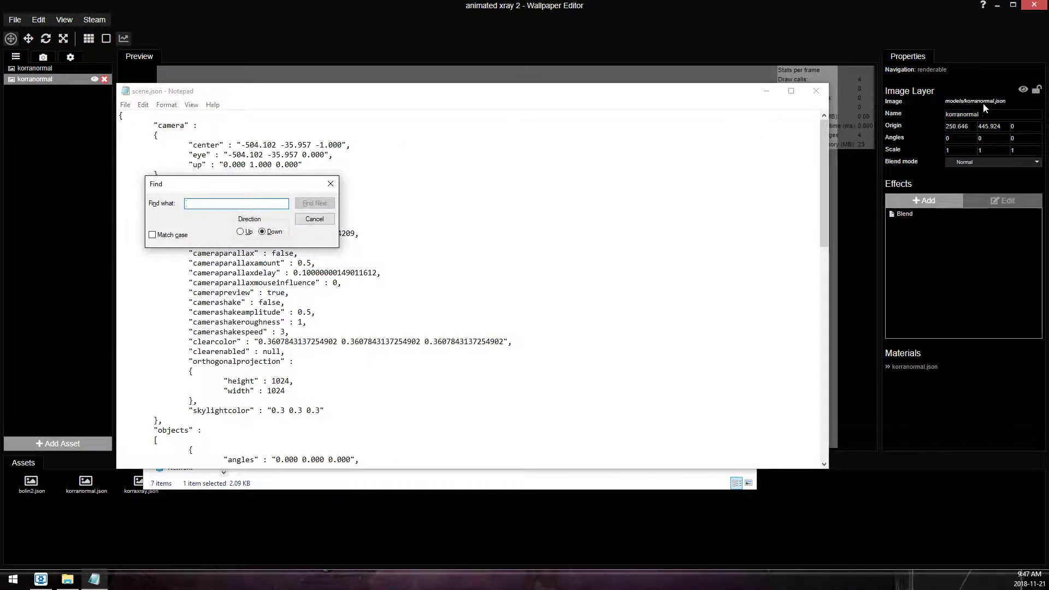
{"action": "type", "text": "korranormal"}
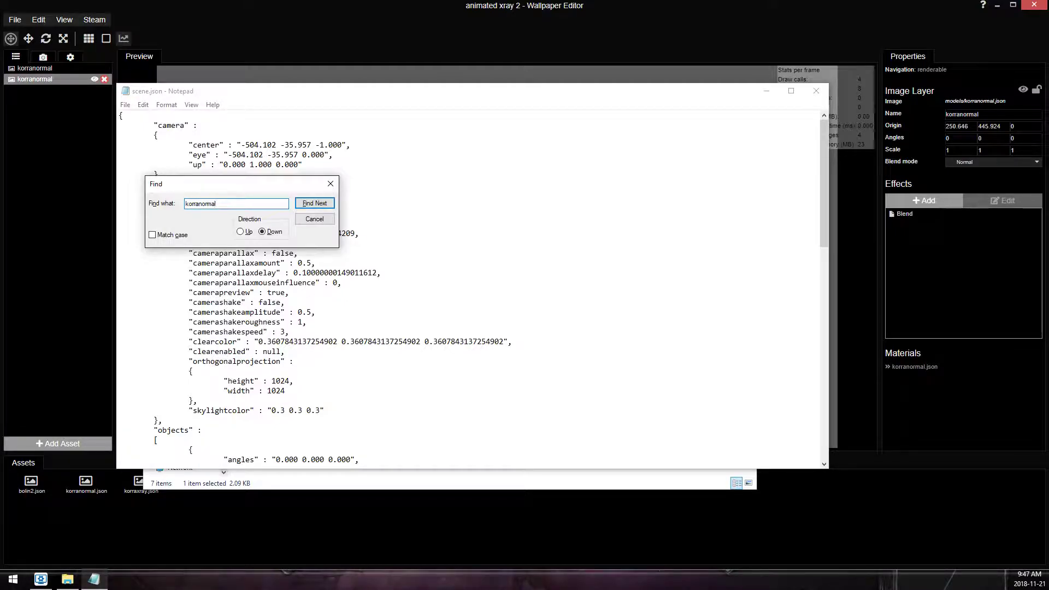
{"action": "key", "text": "Return"}
{"action": "key", "text": "Escape"}
Select the id 40 object entry, then scroll down to the id 42 korranormal block
{"action": "scroll", "coordinate": [420, 286], "scroll_direction": "down", "scroll_amount": 5}
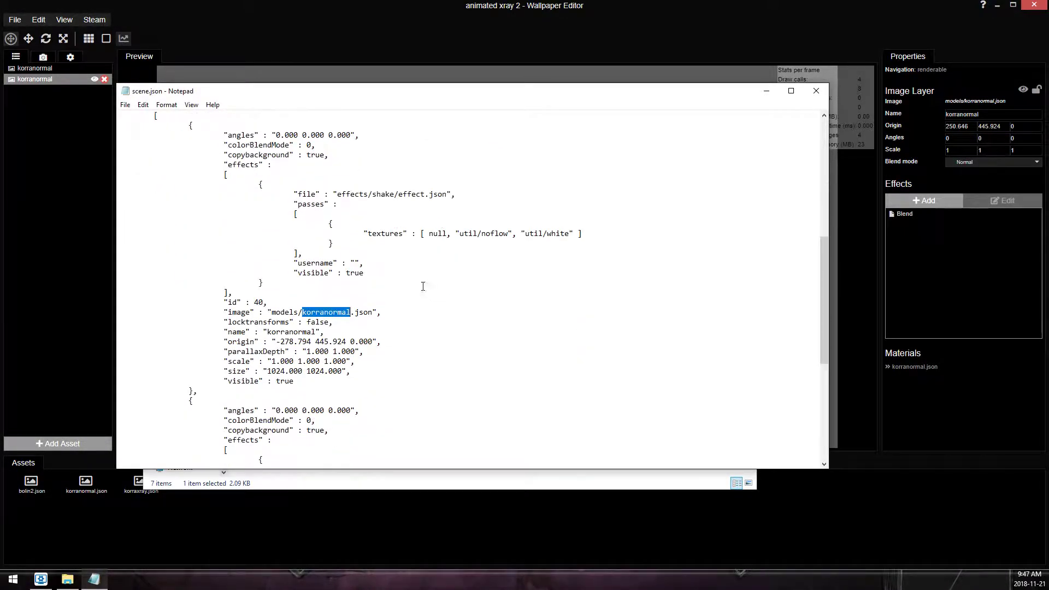
{"action": "left_click_drag", "start_coordinate": [224, 292], "coordinate": [294, 381]}
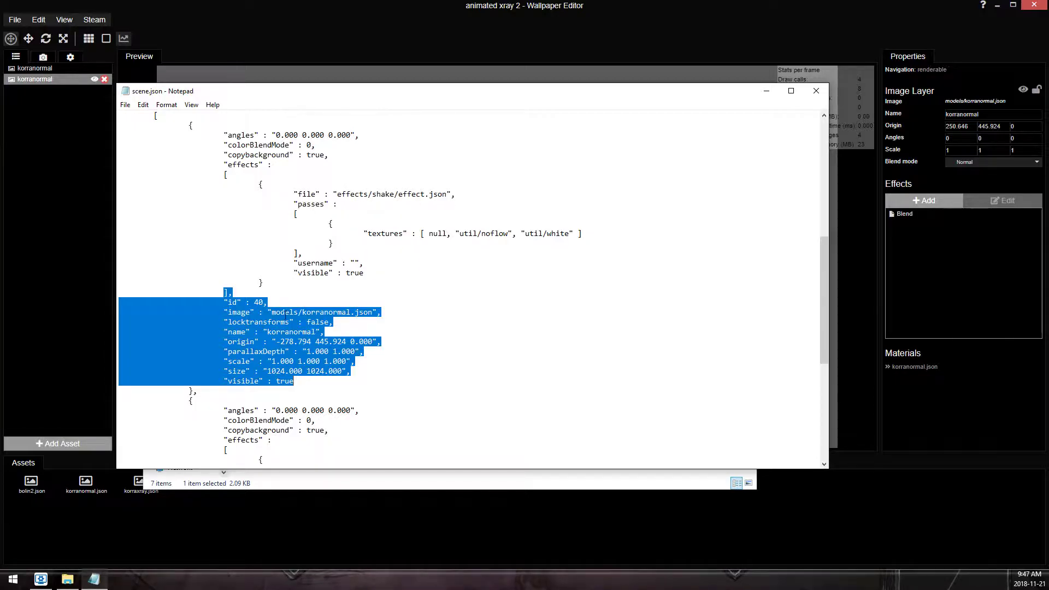
{"action": "left_click", "coordinate": [53, 67]}
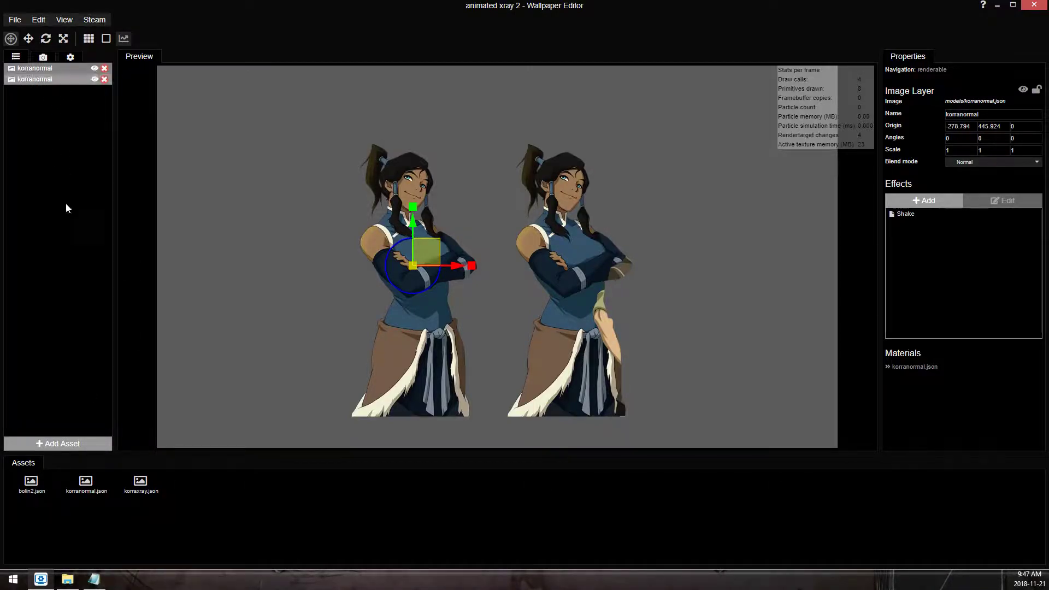
{"action": "left_click", "coordinate": [94, 578]}
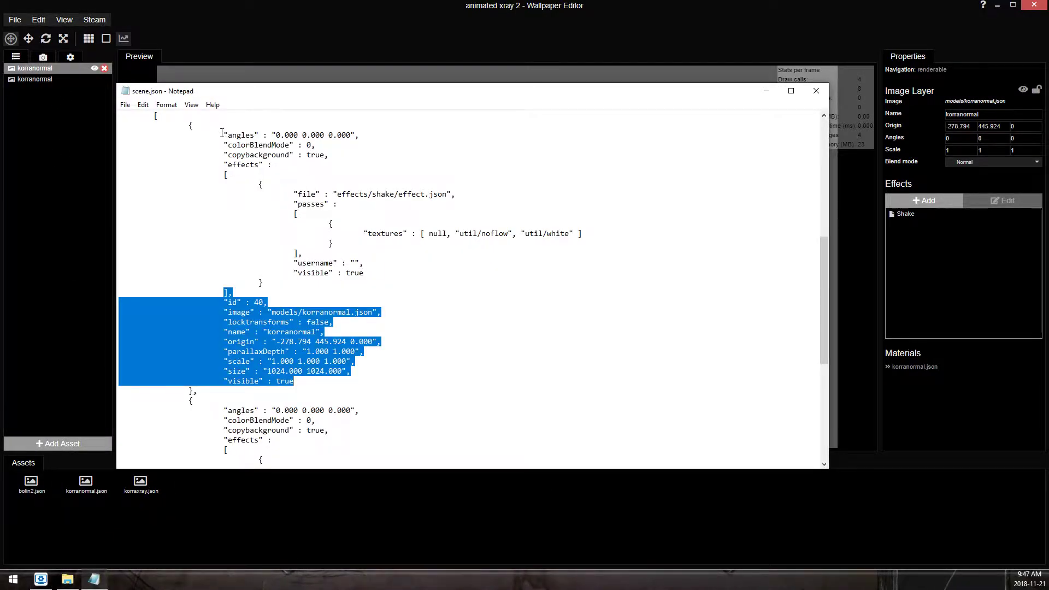
{"action": "left_click_drag", "start_coordinate": [223, 135], "coordinate": [306, 381]}
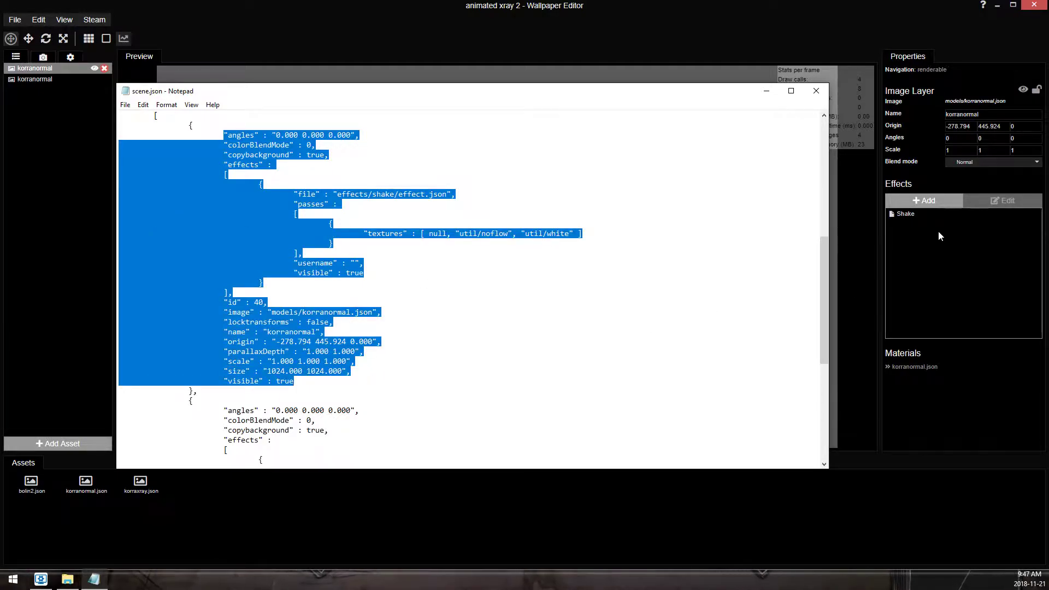
{"action": "scroll", "coordinate": [280, 299], "scroll_direction": "down", "scroll_amount": 8}
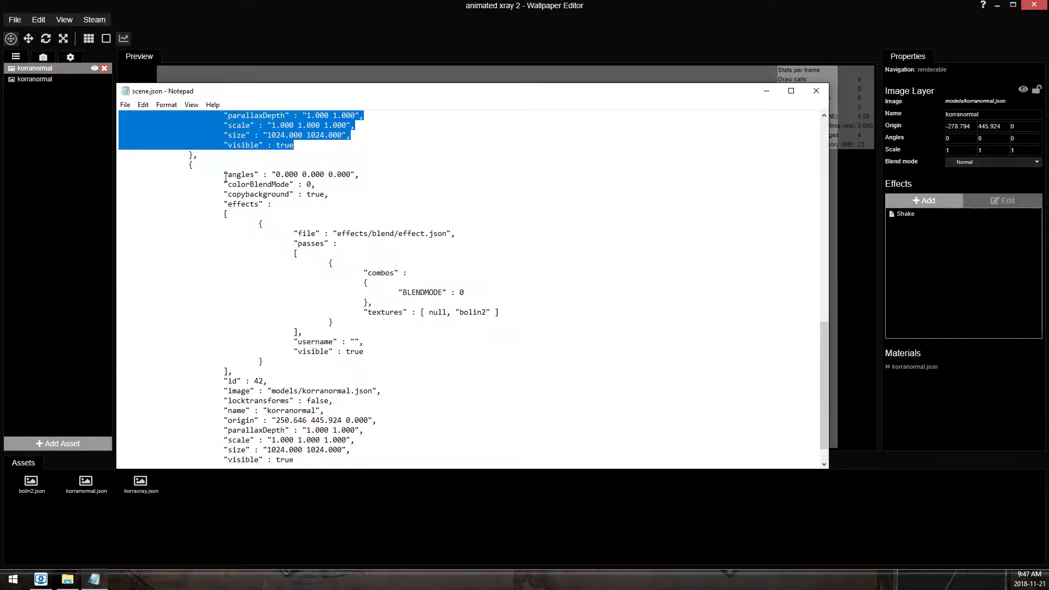
{"action": "left_click_drag", "start_coordinate": [226, 178], "coordinate": [383, 352]}
{"action": "scroll", "coordinate": [308, 353], "scroll_direction": "down", "scroll_amount": 1}
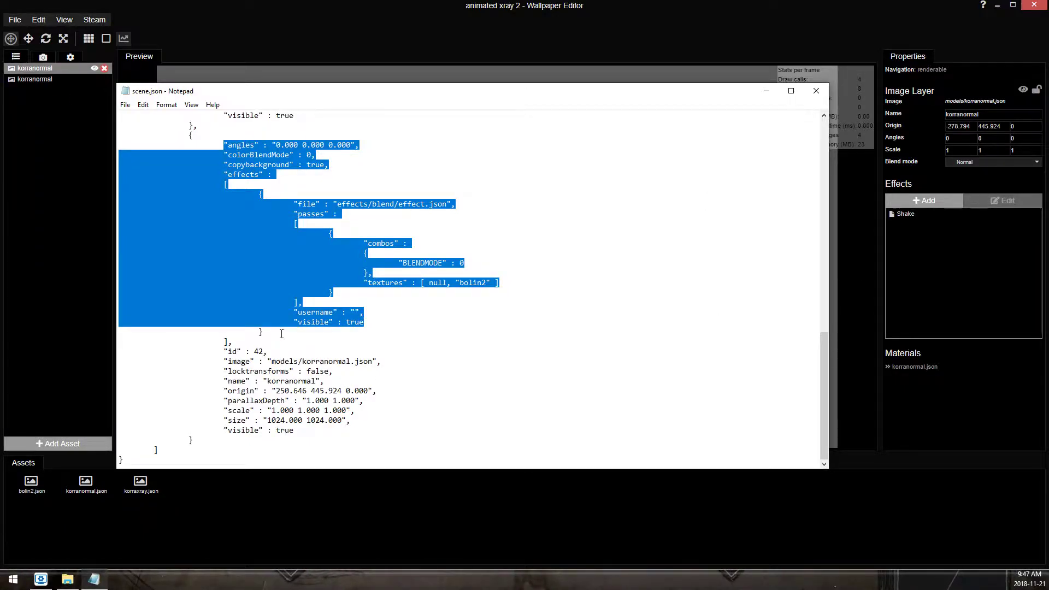
Change the id 42 image to models/bolin2.json and its name to bolin, then save scene.json
{"action": "key", "text": "Down"}
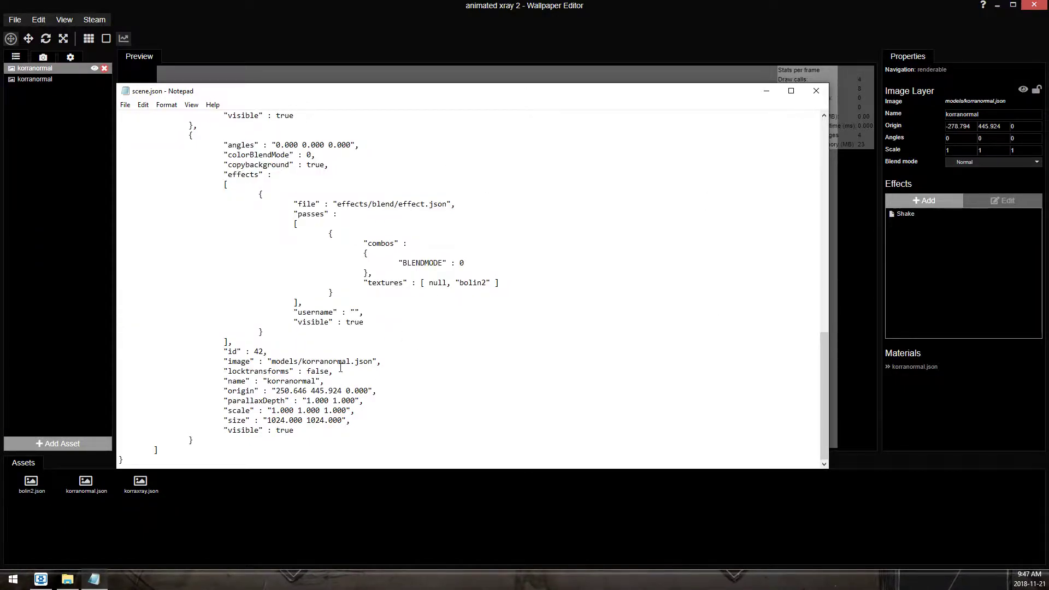
{"action": "left_click_drag", "start_coordinate": [348, 361], "coordinate": [307, 361]}
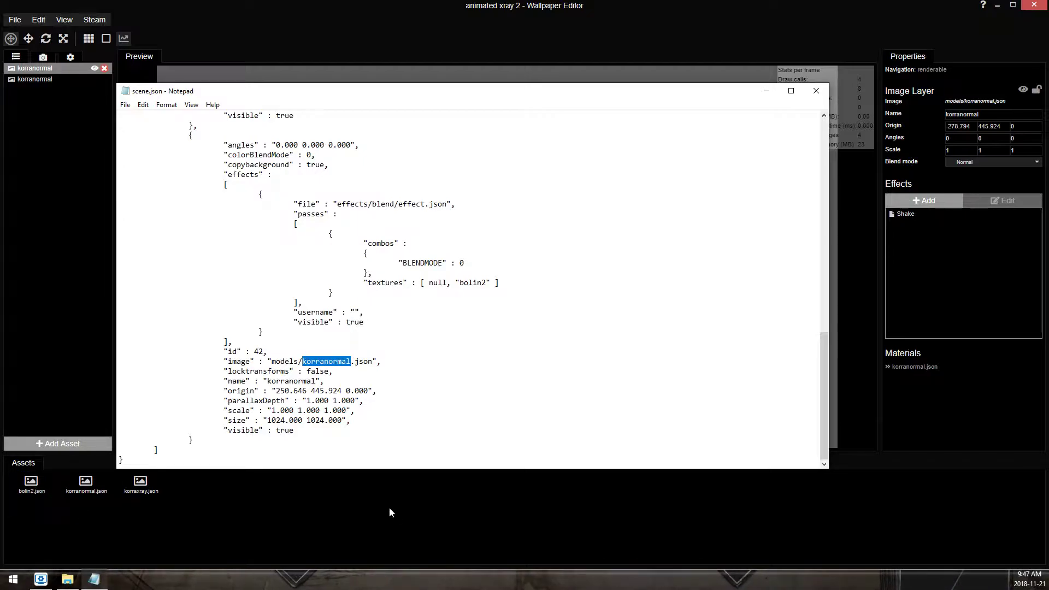
{"action": "type", "text": "bolin2"}
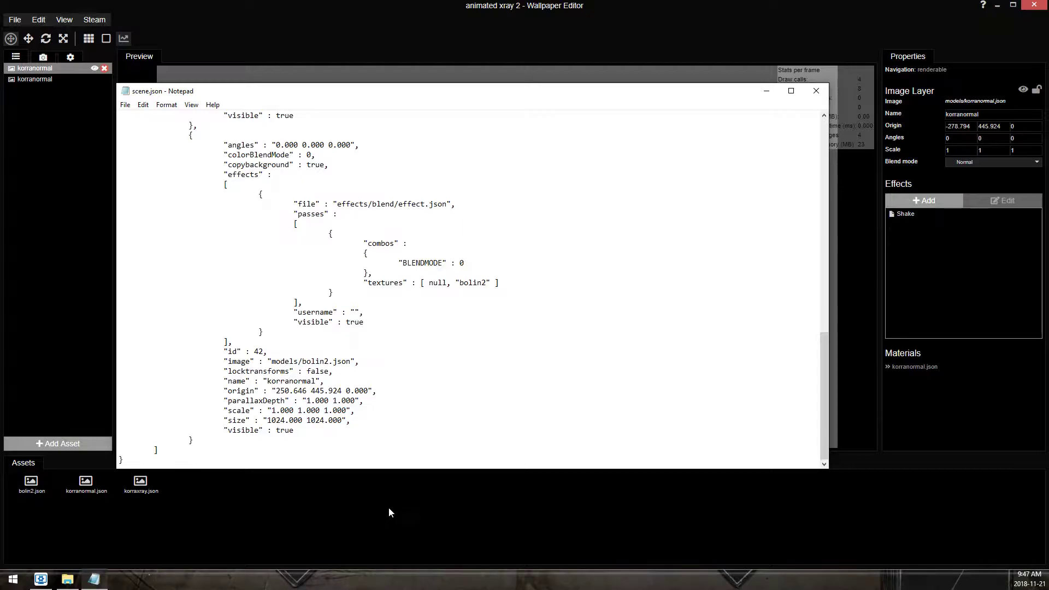
{"action": "left_click_drag", "start_coordinate": [315, 380], "coordinate": [267, 381]}
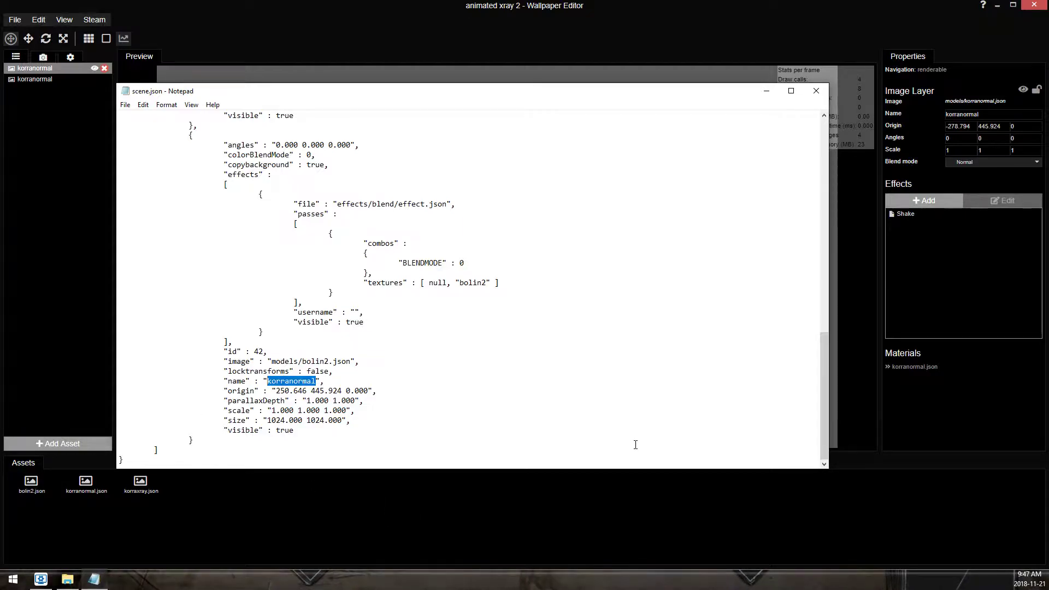
{"action": "type", "text": "boli"}
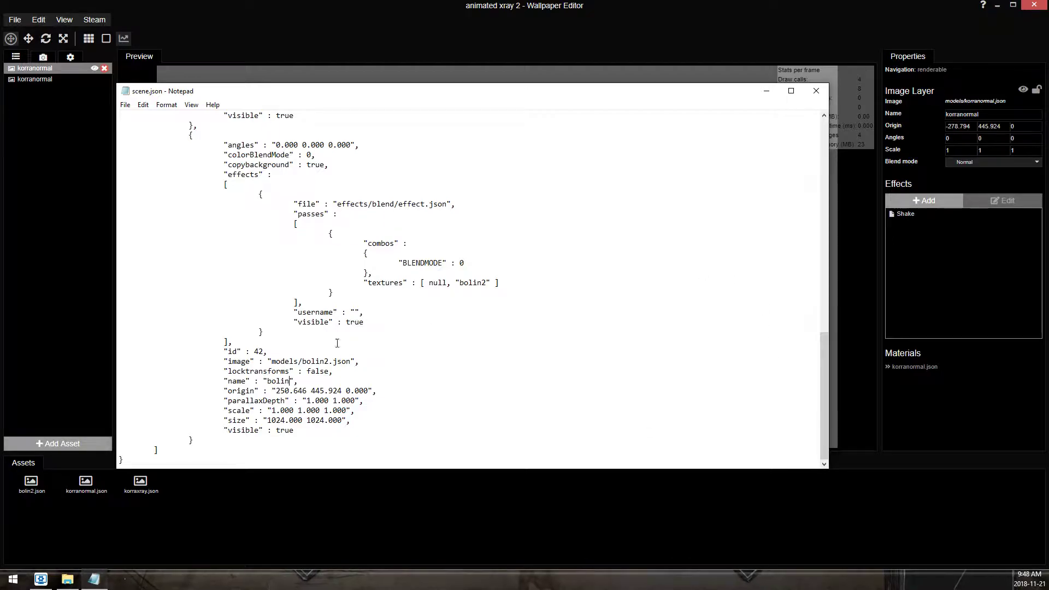
{"action": "left_click", "coordinate": [125, 105]}
{"action": "left_click", "coordinate": [152, 143]}
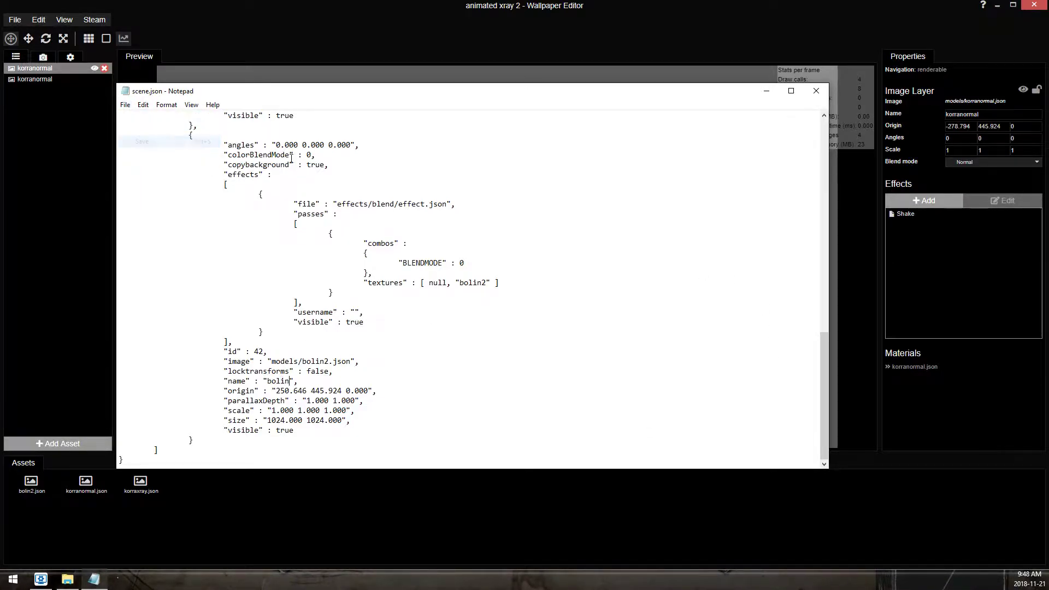
Close Notepad and reload the animated_xray_2 project from recent files
{"action": "left_click", "coordinate": [816, 91]}
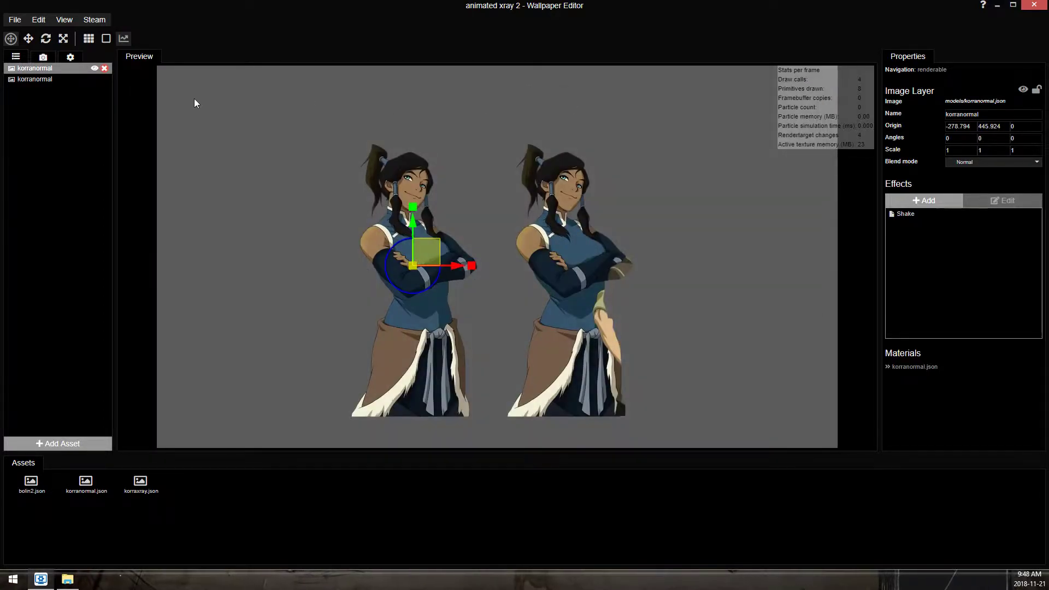
{"action": "left_click", "coordinate": [15, 20]}
{"action": "mouse_move", "coordinate": [82, 68]}
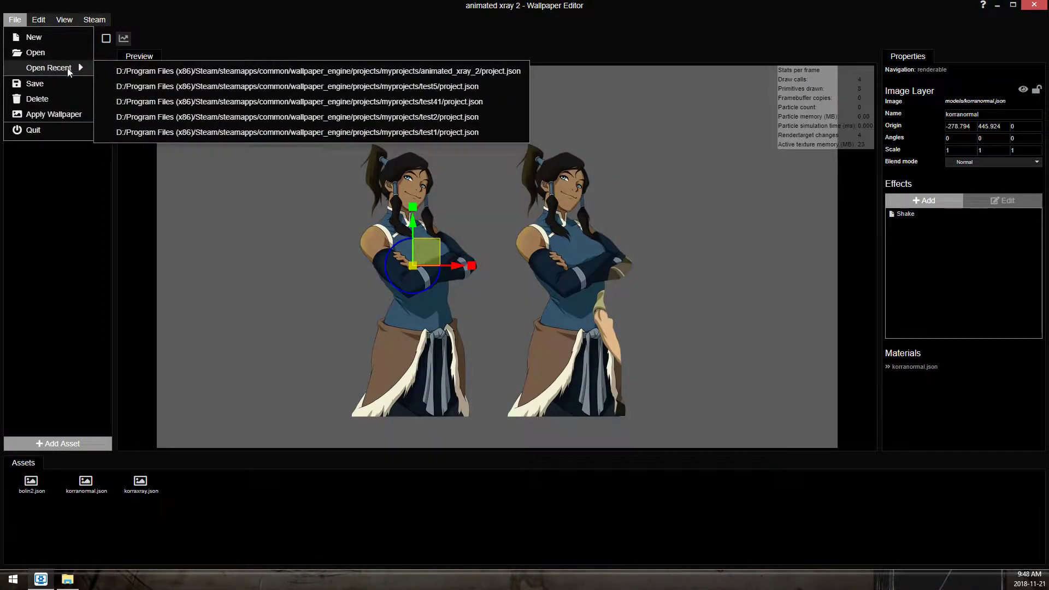
{"action": "left_click", "coordinate": [433, 77]}
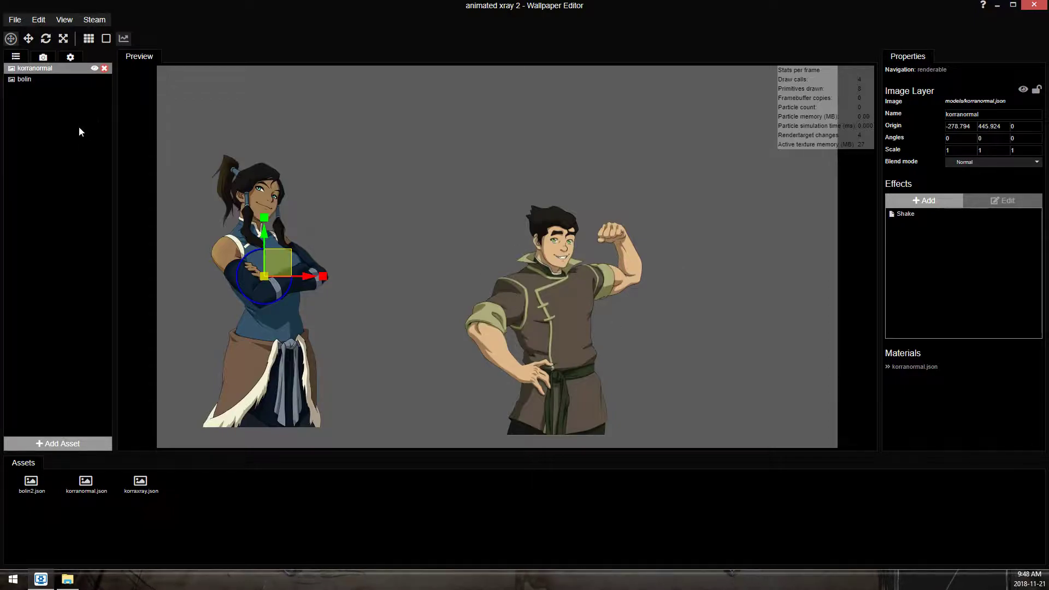
Hide the bolin layer's Blend effect, move Bolin left toward Korra, and save
{"action": "left_click", "coordinate": [33, 79]}
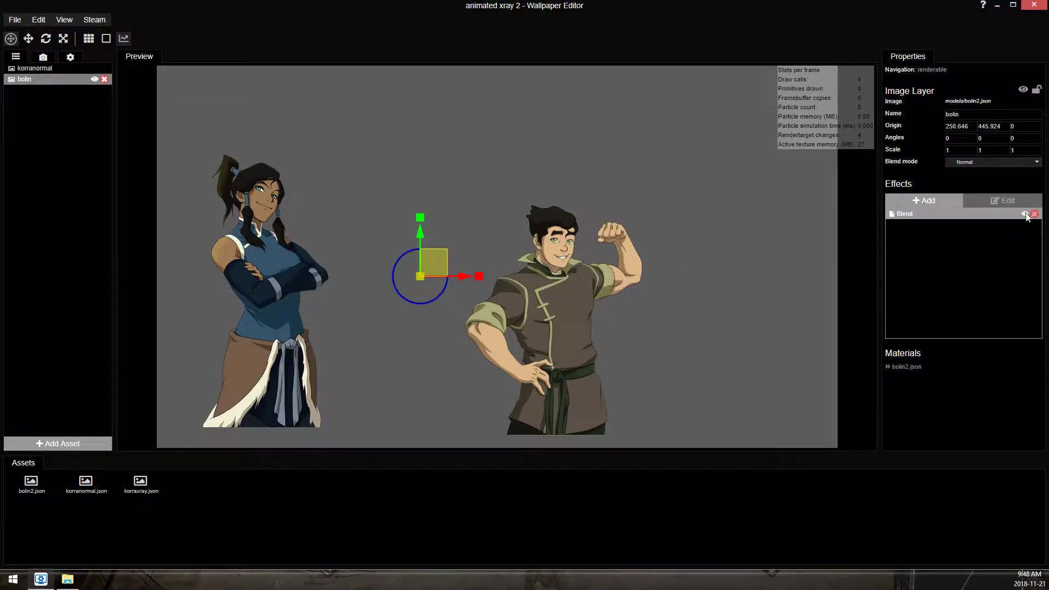
{"action": "left_click", "coordinate": [1025, 214]}
{"action": "left_click_drag", "start_coordinate": [437, 263], "coordinate": [362, 254]}
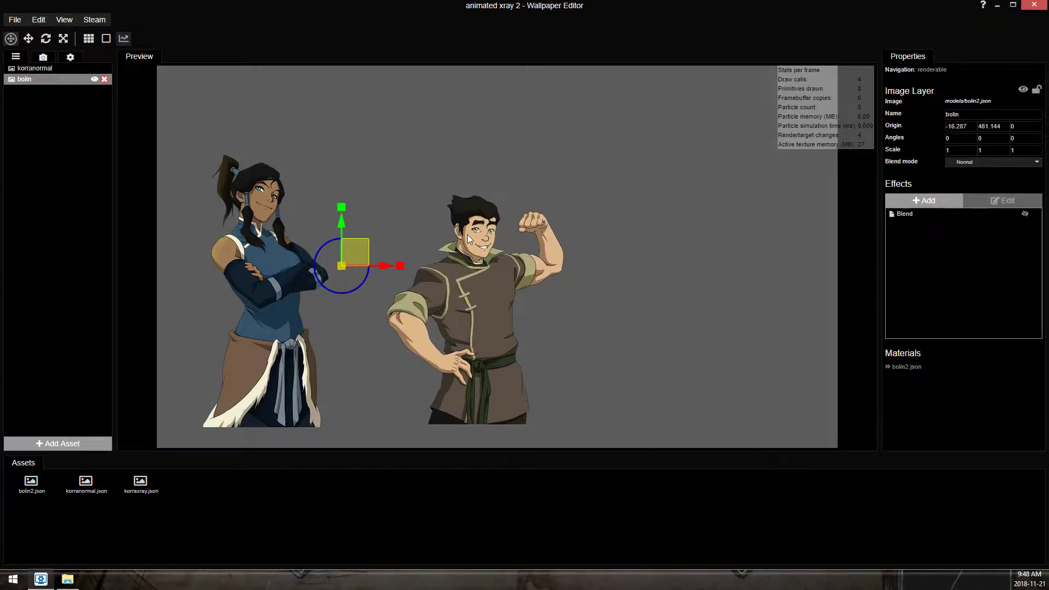
{"action": "left_click_drag", "start_coordinate": [609, 215], "coordinate": [672, 206]}
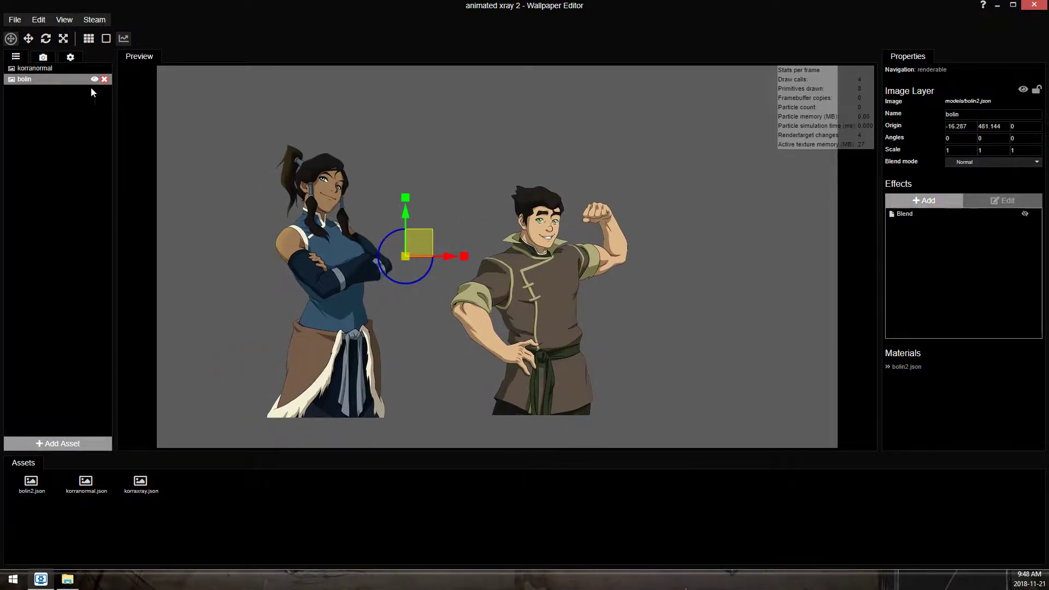
{"action": "left_click", "coordinate": [60, 68]}
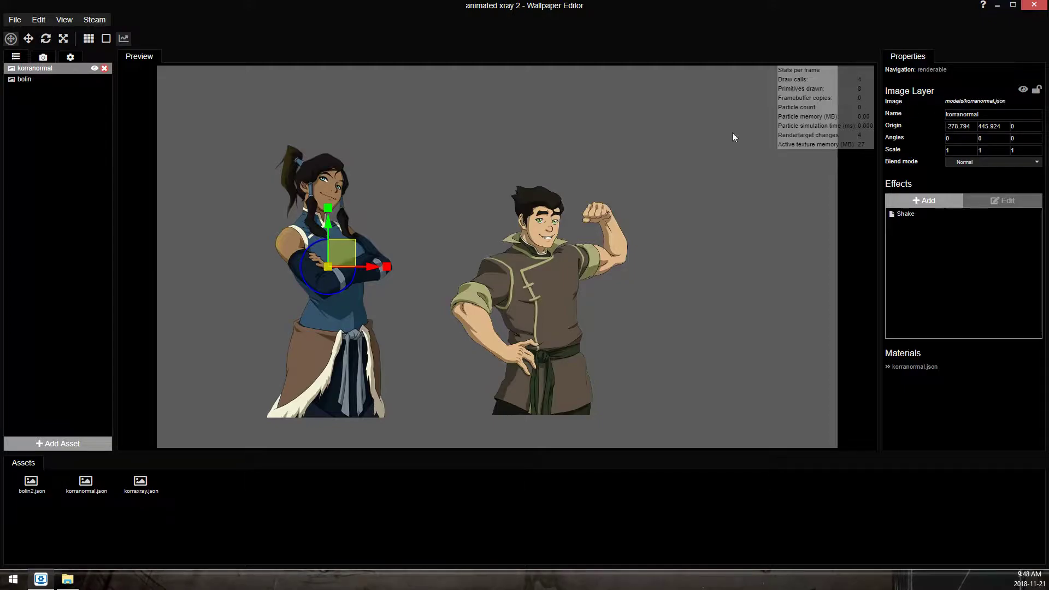
{"action": "left_click", "coordinate": [32, 79]}
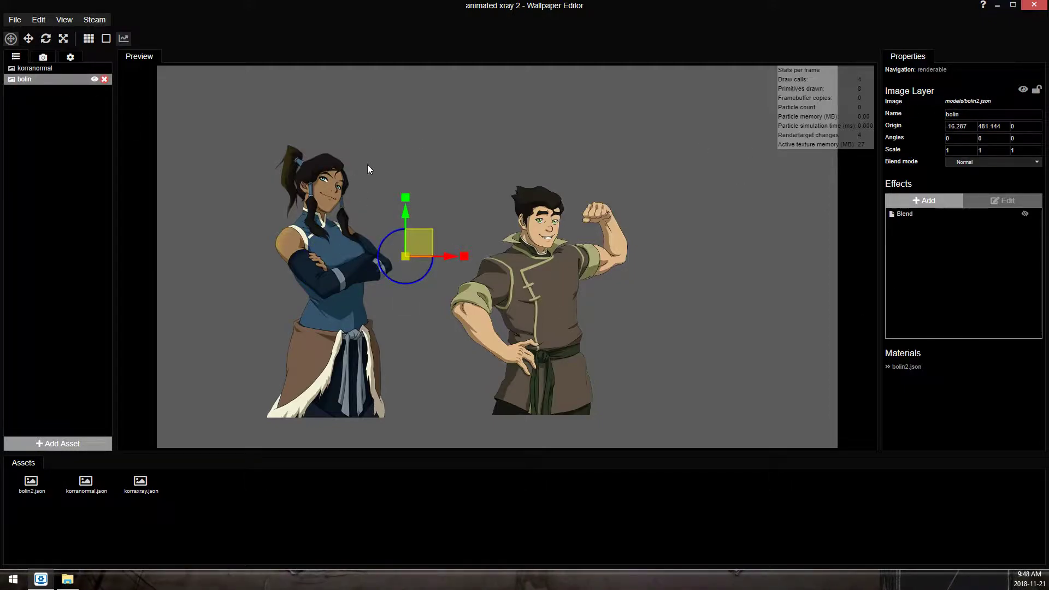
{"action": "key", "text": "ctrl+s"}
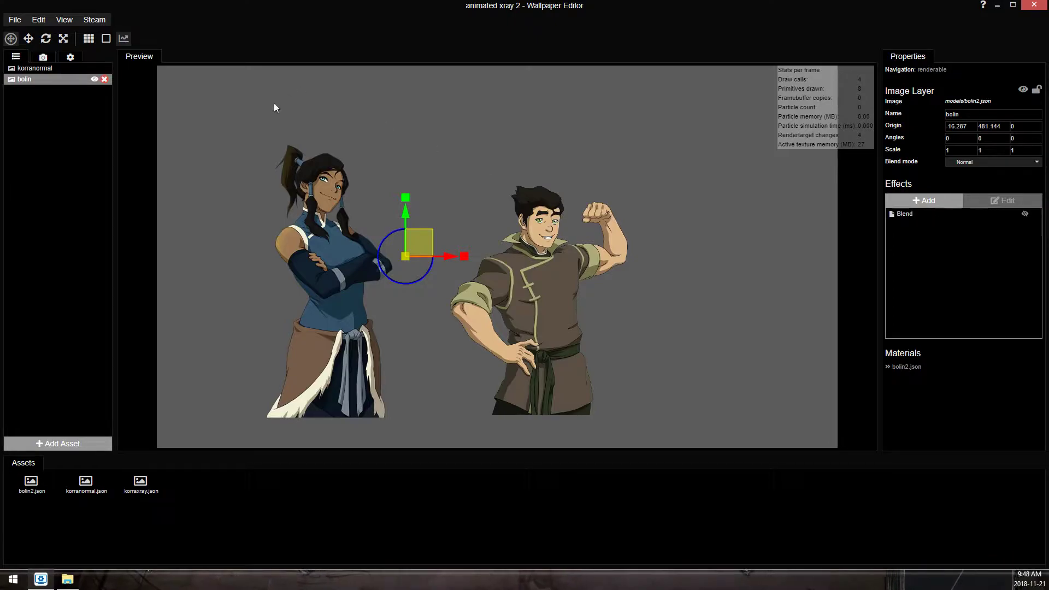
{"action": "double_click", "coordinate": [97, 474]}
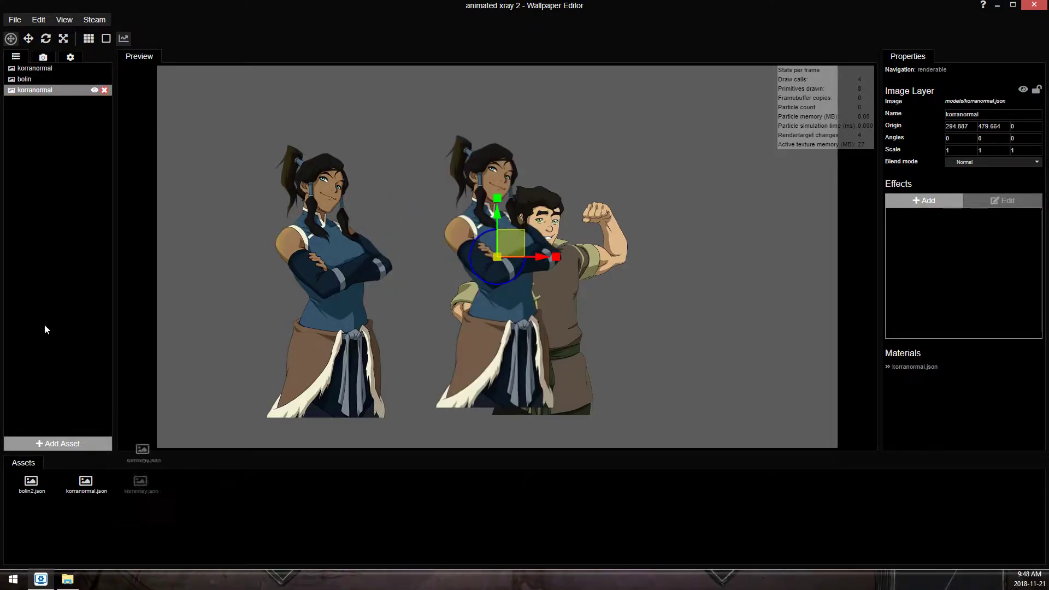
{"action": "double_click", "coordinate": [141, 483]}
{"action": "left_click_drag", "start_coordinate": [534, 257], "coordinate": [640, 253]}
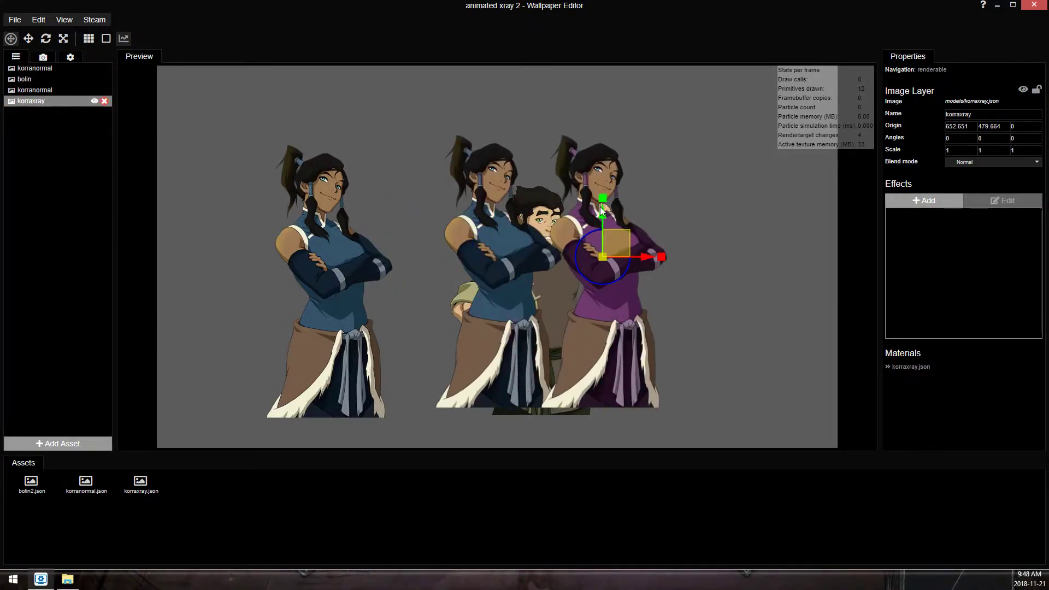
{"action": "left_click", "coordinate": [105, 101]}
{"action": "left_click", "coordinate": [105, 90]}
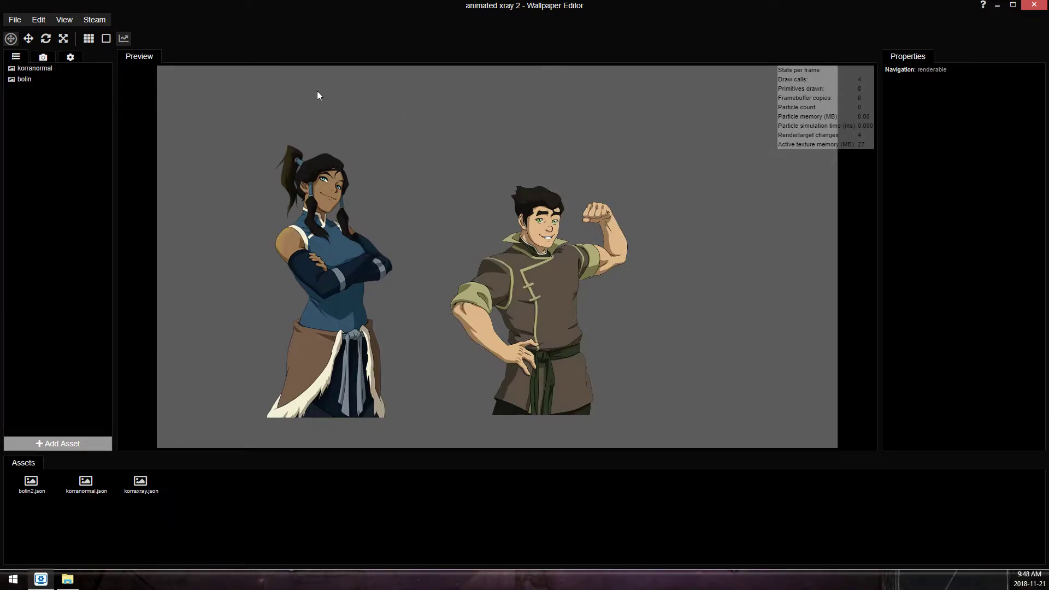
Save the Korra and Bolin scene with Ctrl+S and open the File menu
{"action": "key", "text": "ctrl+s"}
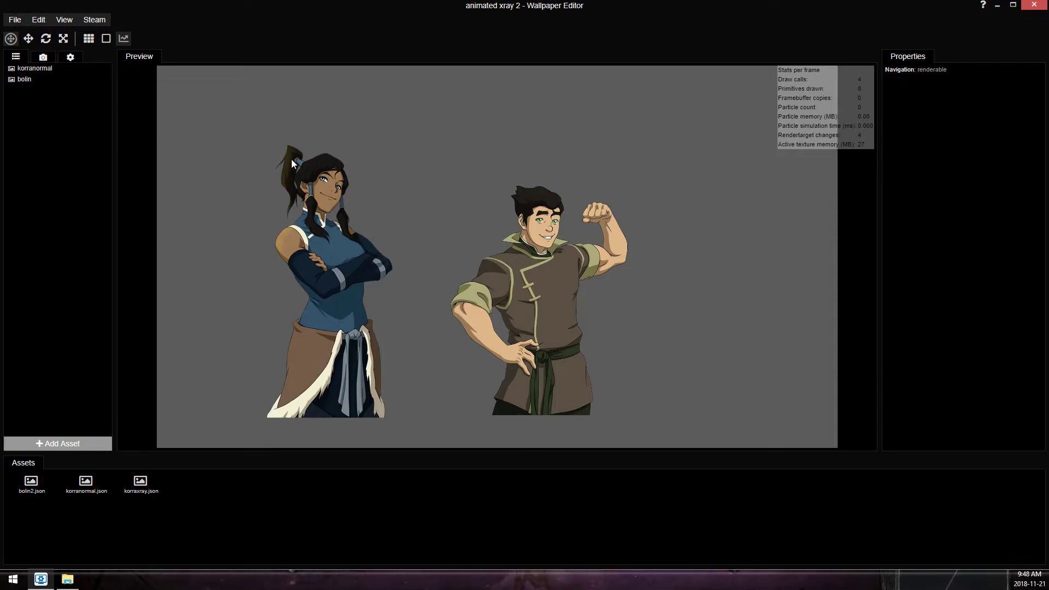
{"action": "left_click", "coordinate": [14, 20]}
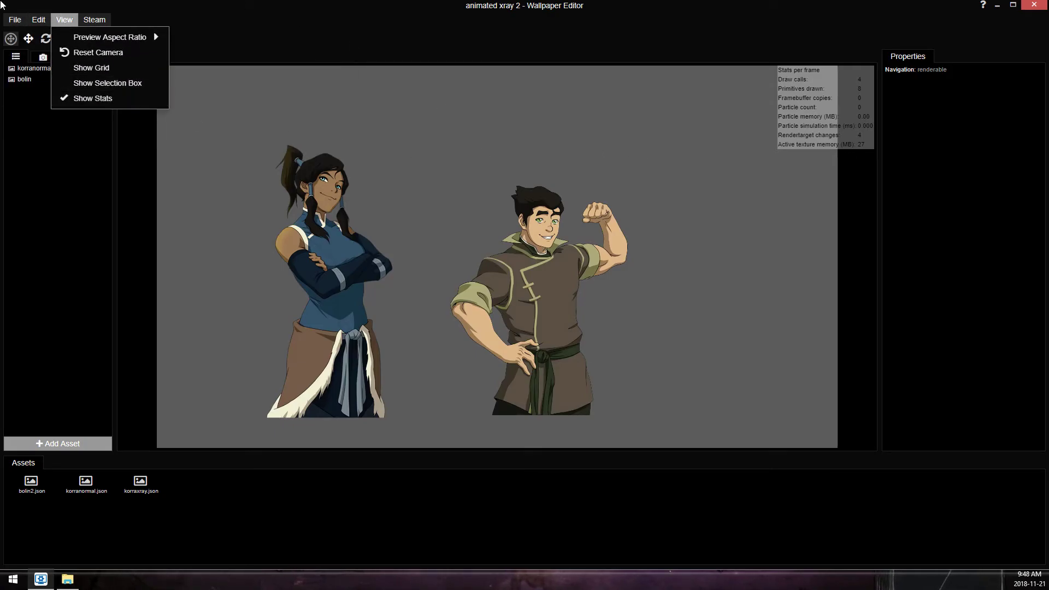